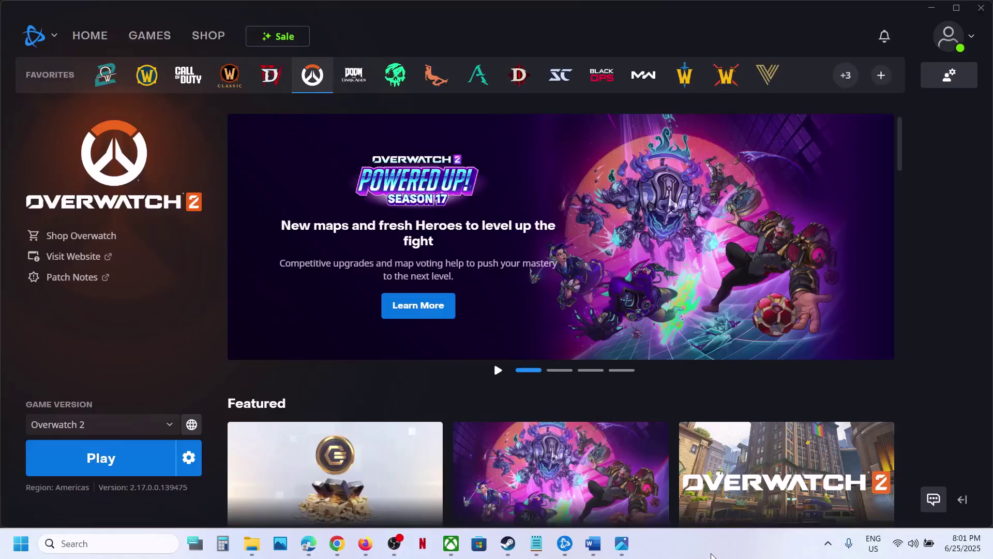
Step: Check Steam, the disconnected error screenshot and the 'Try different region' note, then return to Battle.net
{"action": "left_click", "coordinate": [507, 543]}
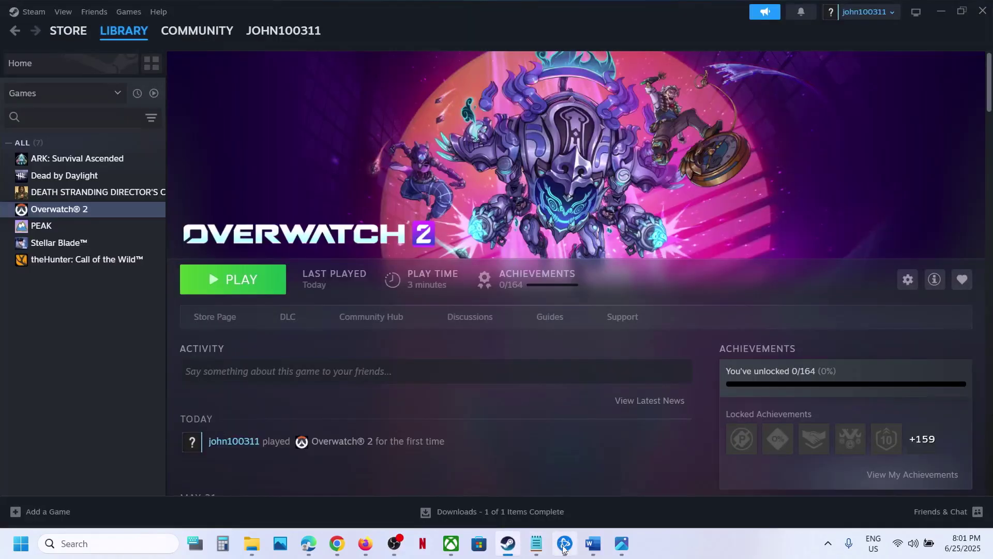
{"action": "left_click", "coordinate": [563, 545]}
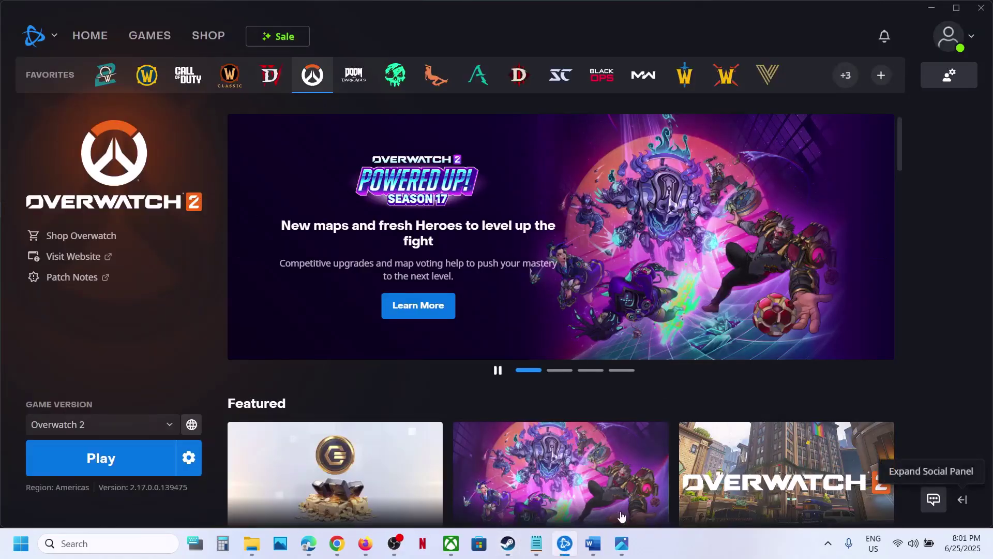
{"action": "left_click", "coordinate": [621, 543]}
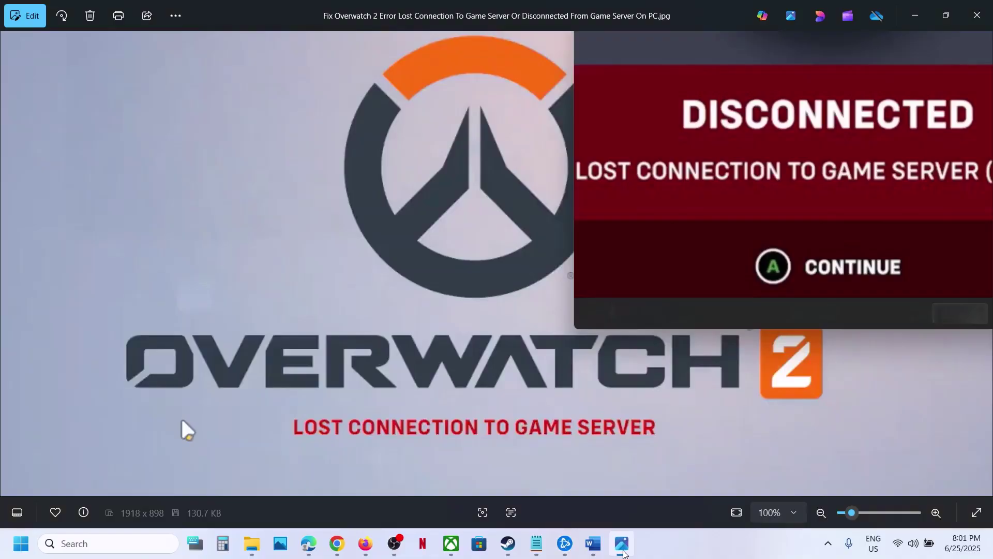
{"action": "left_click", "coordinate": [622, 548]}
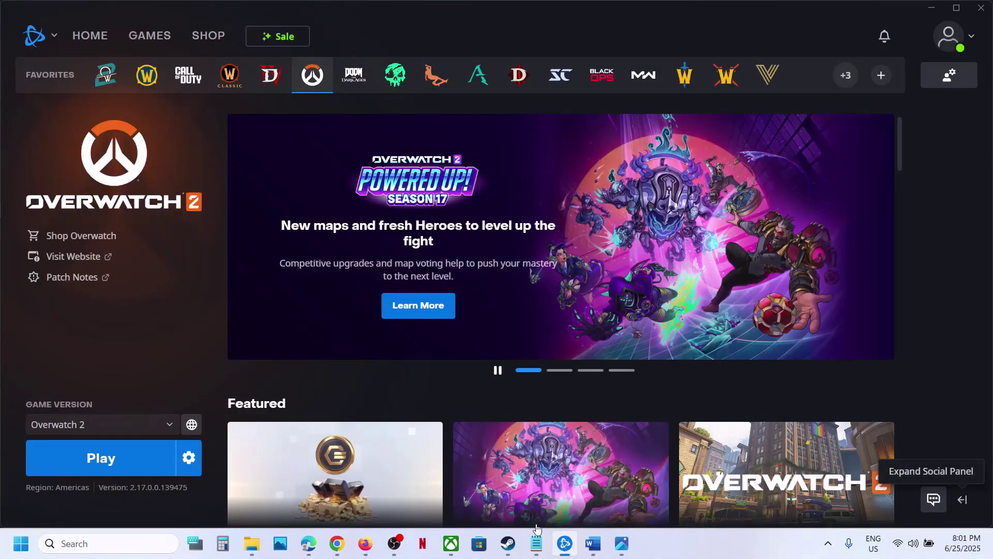
{"action": "left_click", "coordinate": [593, 547]}
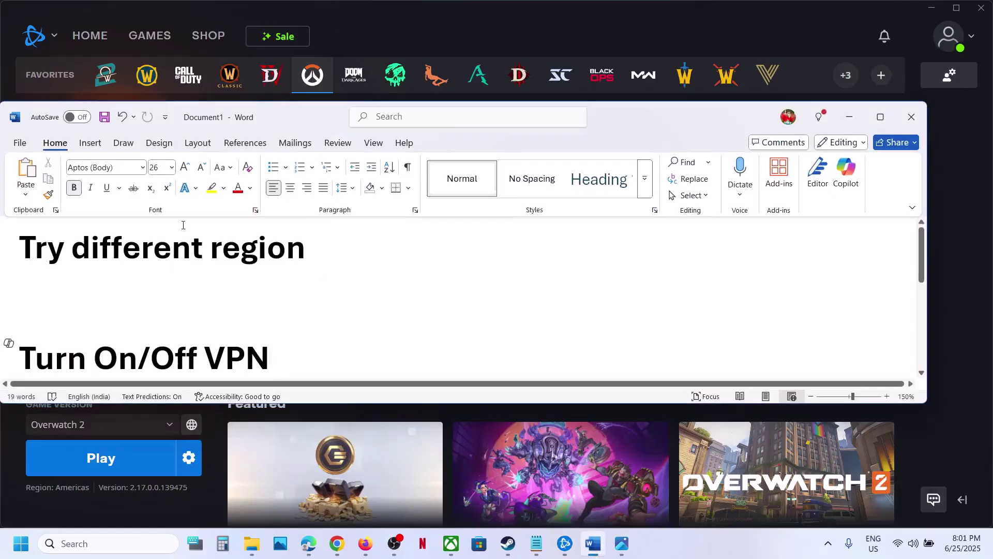
{"action": "left_click_drag", "start_coordinate": [21, 249], "coordinate": [325, 254]}
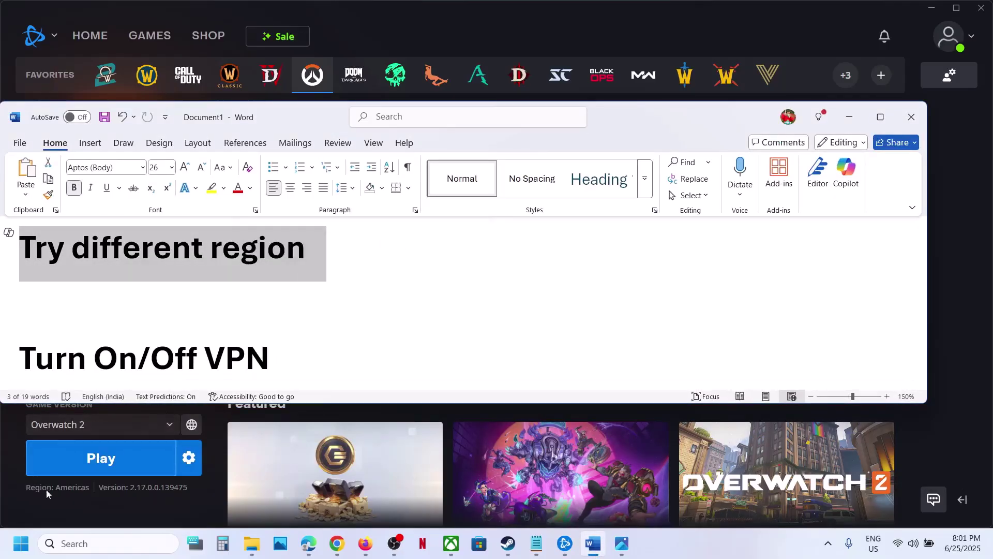
{"action": "left_click", "coordinate": [17, 501]}
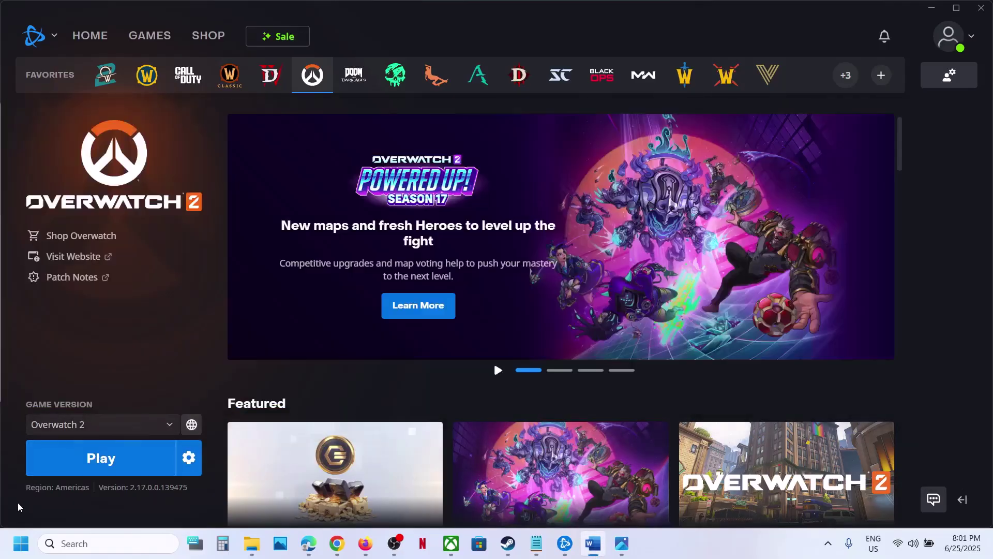
Step: Switch the Overwatch 2 region to Europe, Americas, Asia, and finally back to Americas
{"action": "left_click", "coordinate": [192, 425]}
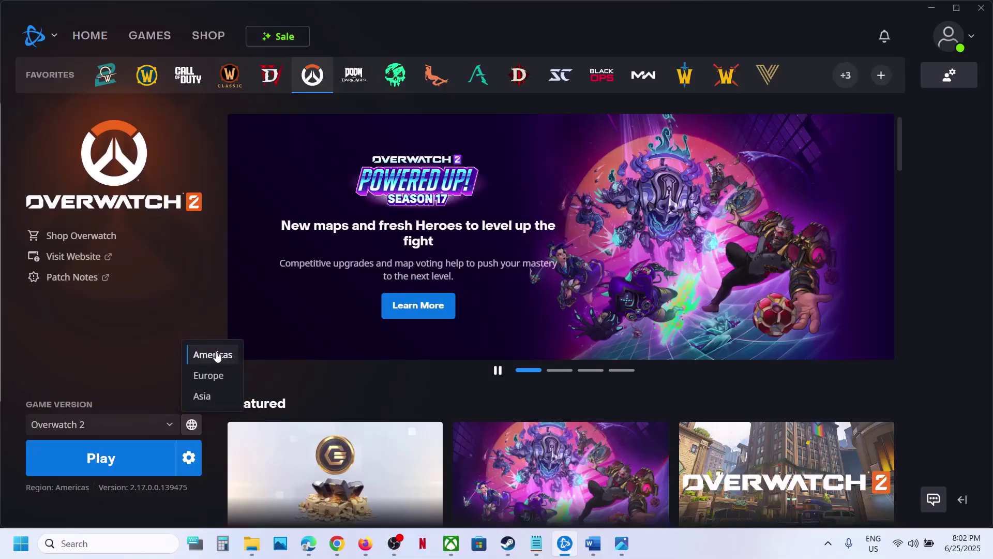
{"action": "left_click", "coordinate": [227, 375]}
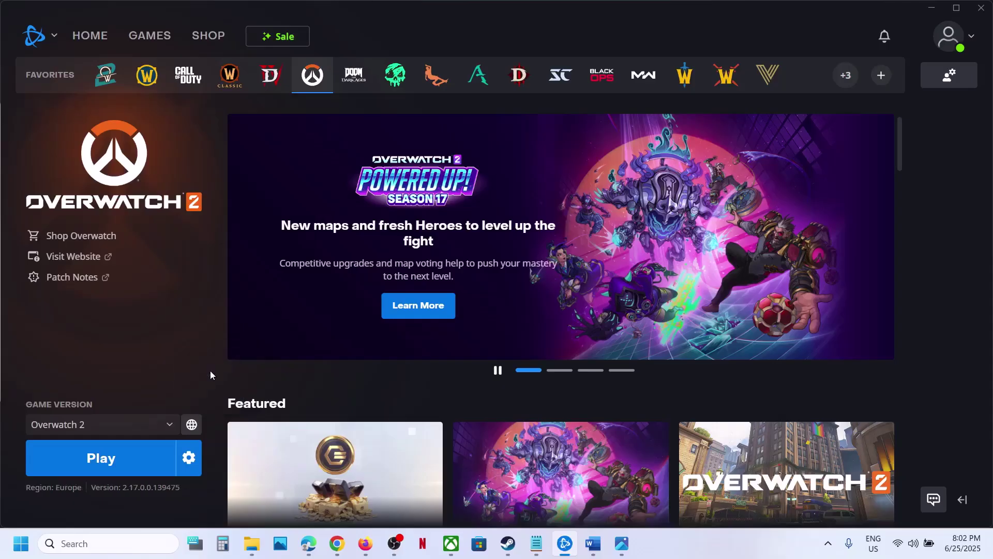
{"action": "left_click", "coordinate": [191, 424]}
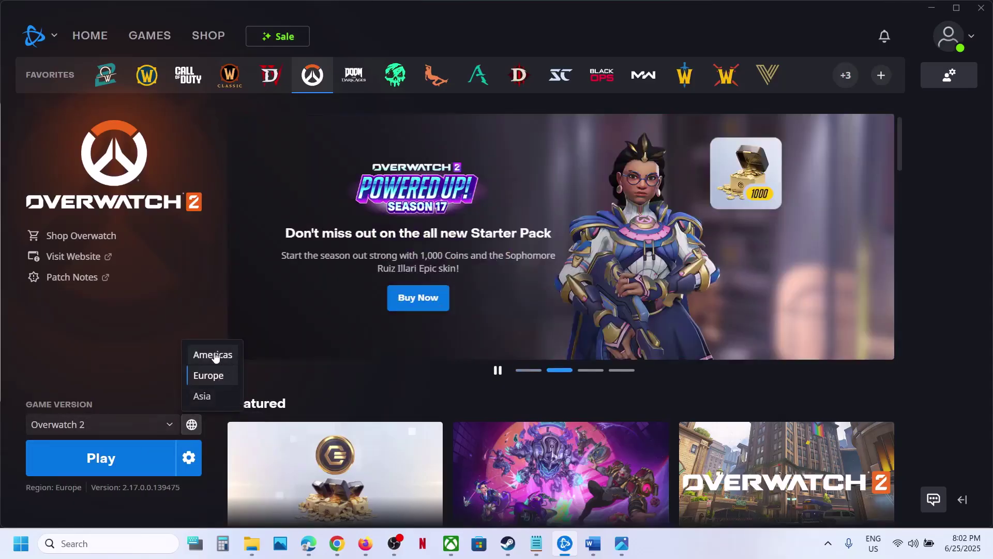
{"action": "left_click", "coordinate": [212, 355]}
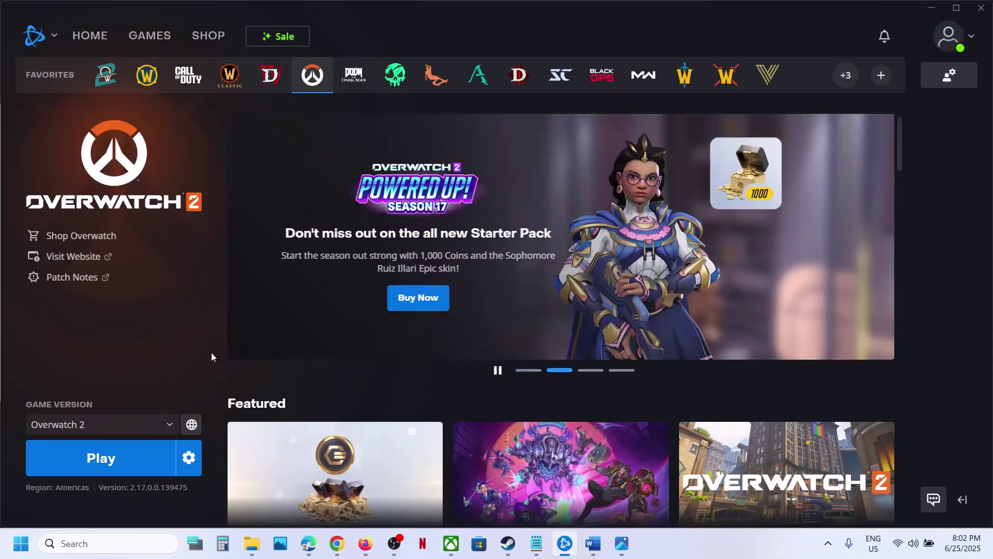
{"action": "left_click", "coordinate": [191, 423]}
{"action": "left_click", "coordinate": [206, 396]}
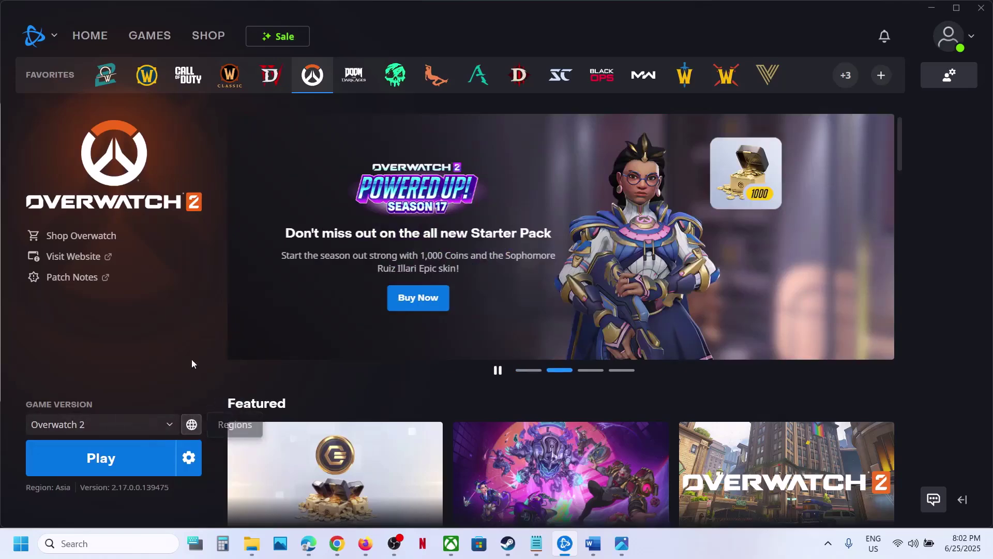
{"action": "left_click", "coordinate": [192, 423]}
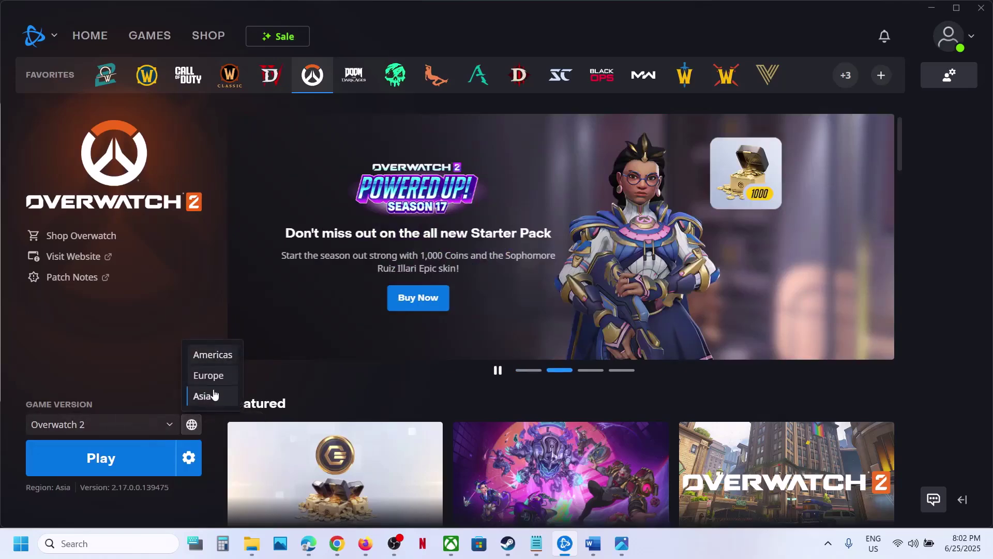
{"action": "left_click", "coordinate": [213, 359]}
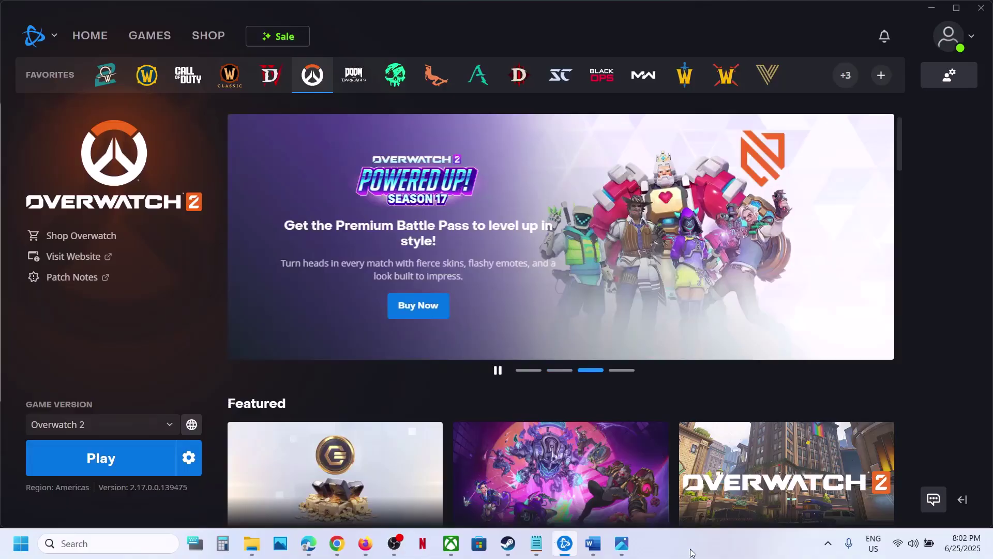
Step: In the Word notes, scroll down and select the 'Turn On/Off VPN' heading
{"action": "left_click", "coordinate": [593, 543]}
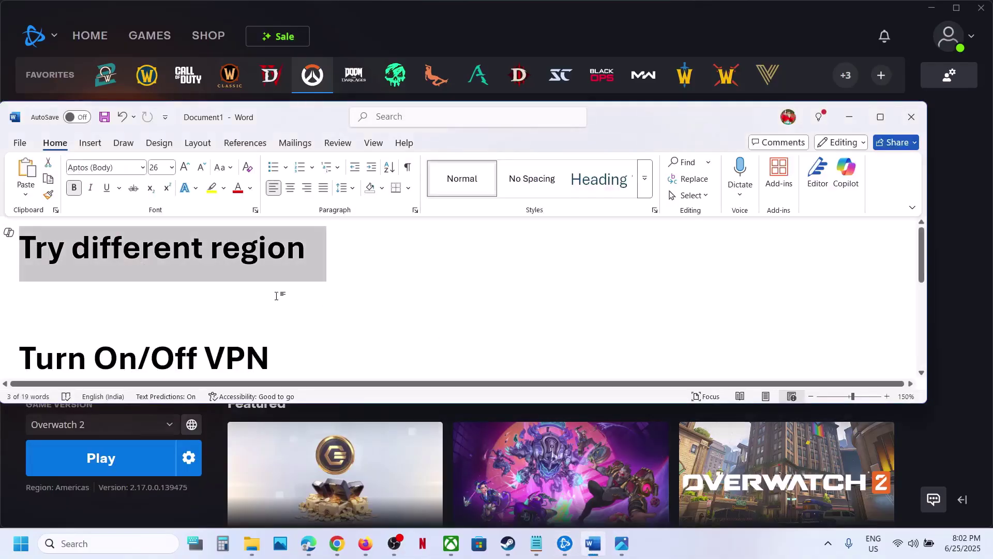
{"action": "scroll", "coordinate": [277, 296], "scroll_direction": "down", "scroll_amount": 1}
{"action": "left_click_drag", "start_coordinate": [80, 324], "coordinate": [274, 326]}
{"action": "left_click", "coordinate": [252, 326]}
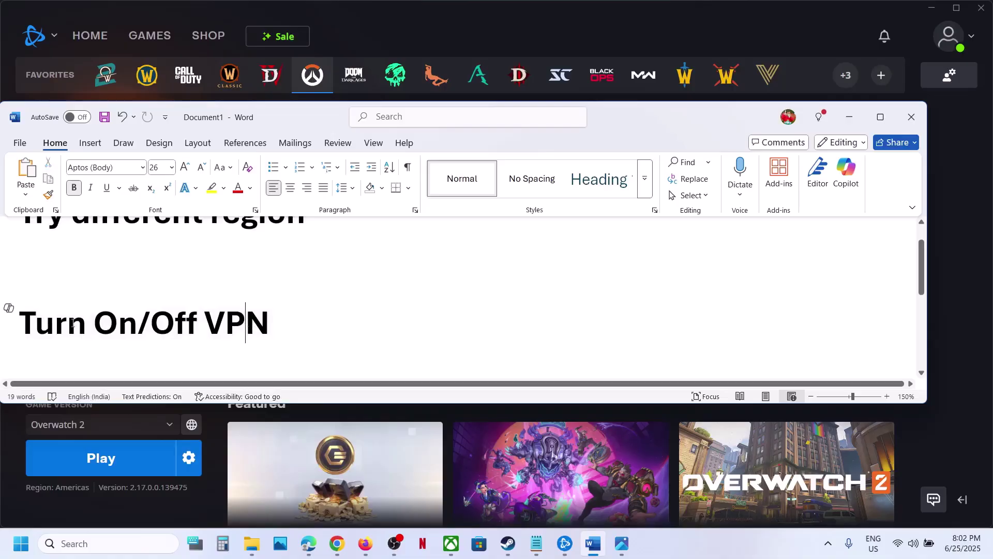
{"action": "left_click_drag", "start_coordinate": [27, 320], "coordinate": [119, 314]}
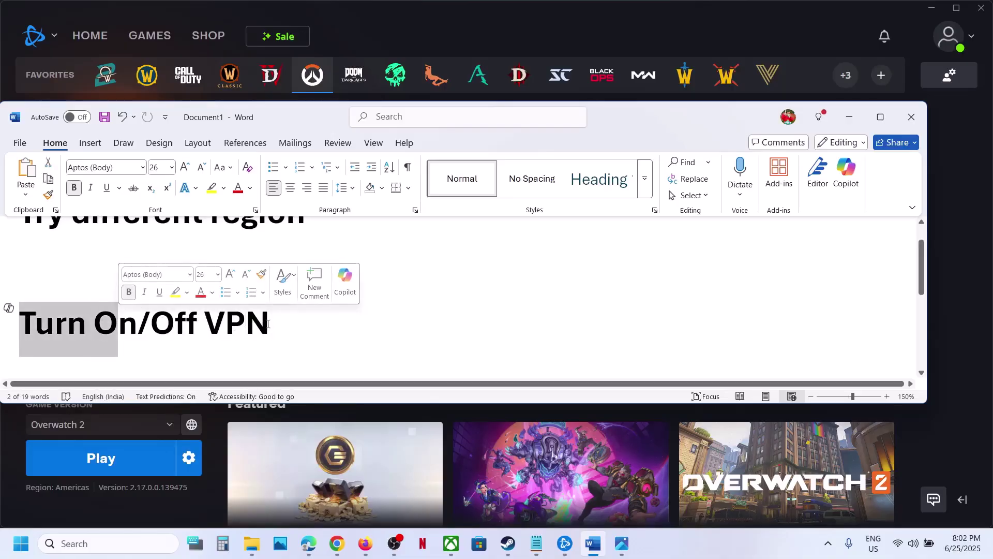
{"action": "left_click_drag", "start_coordinate": [271, 326], "coordinate": [167, 309]}
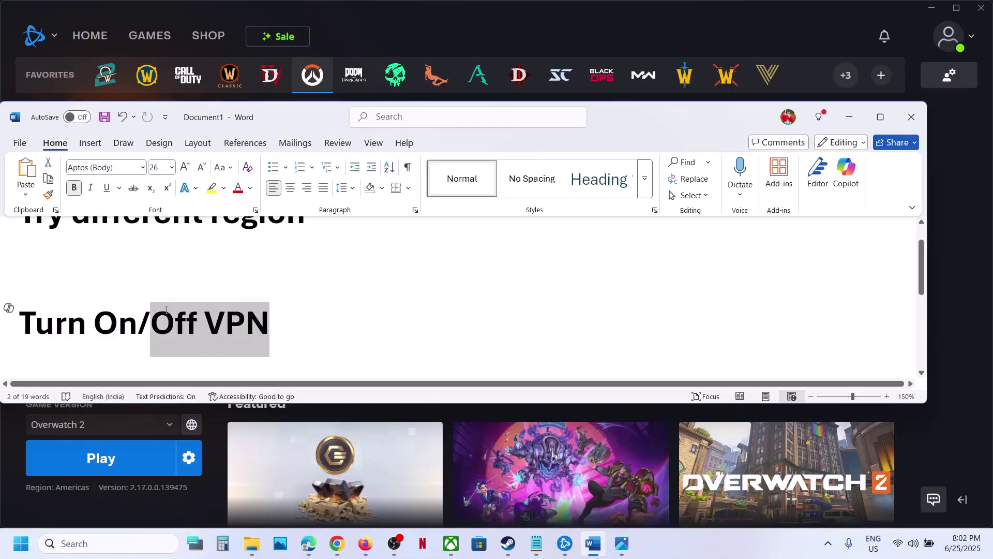
{"action": "left_click", "coordinate": [274, 327]}
Step: Scroll on to select the 'Run the game as an administrator' heading, then go to Steam
{"action": "scroll", "coordinate": [278, 333], "scroll_direction": "down", "scroll_amount": 2}
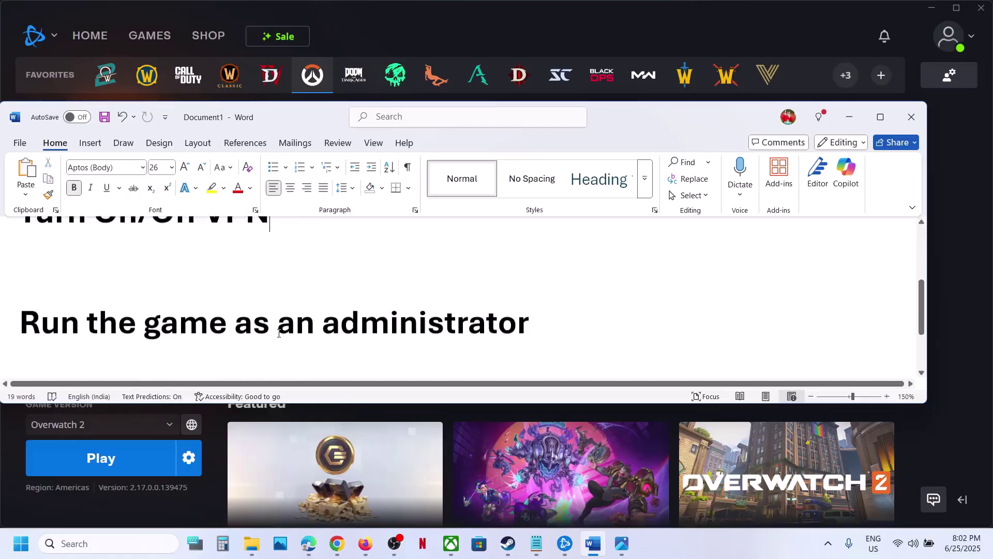
{"action": "triple_click", "coordinate": [44, 316]}
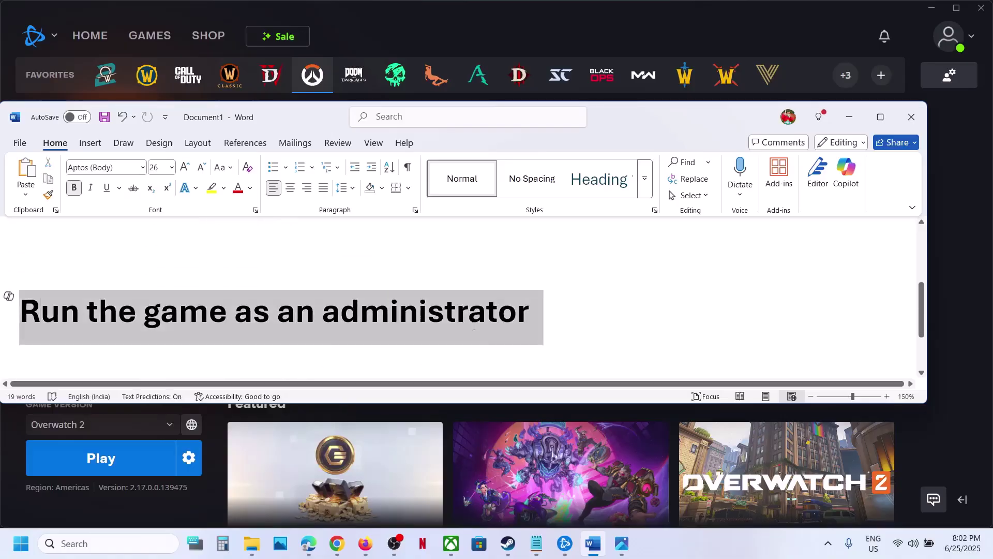
{"action": "left_click", "coordinate": [508, 543]}
Step: Open the Overwatch install folder via Steam's Browse local files and Battle.net's Show in Explorer
{"action": "right_click", "coordinate": [87, 209]}
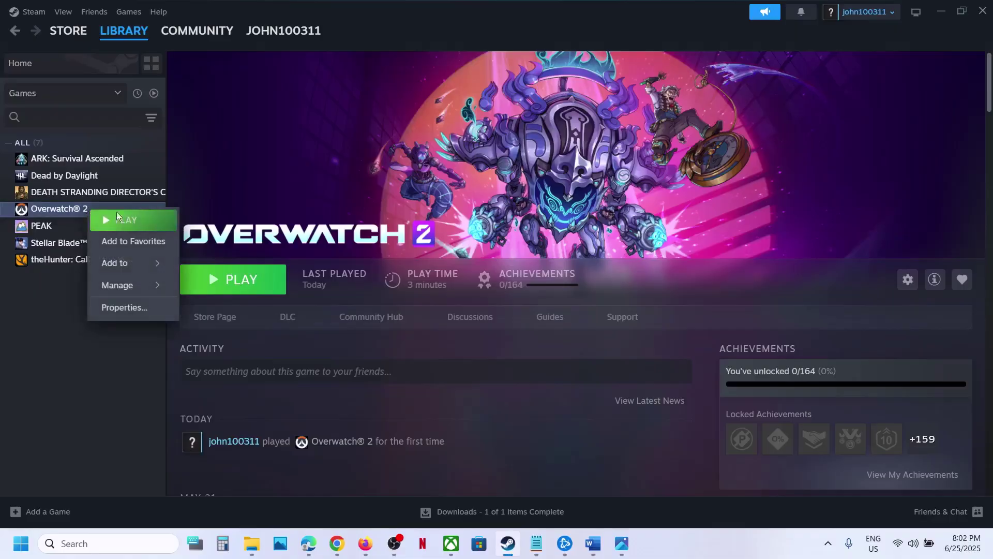
{"action": "mouse_move", "coordinate": [133, 285]}
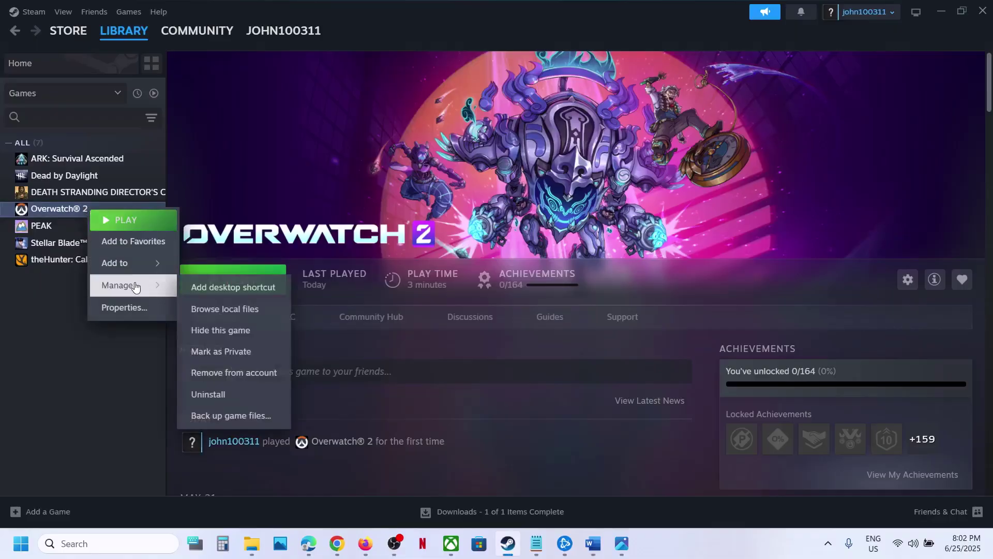
{"action": "left_click", "coordinate": [239, 309]}
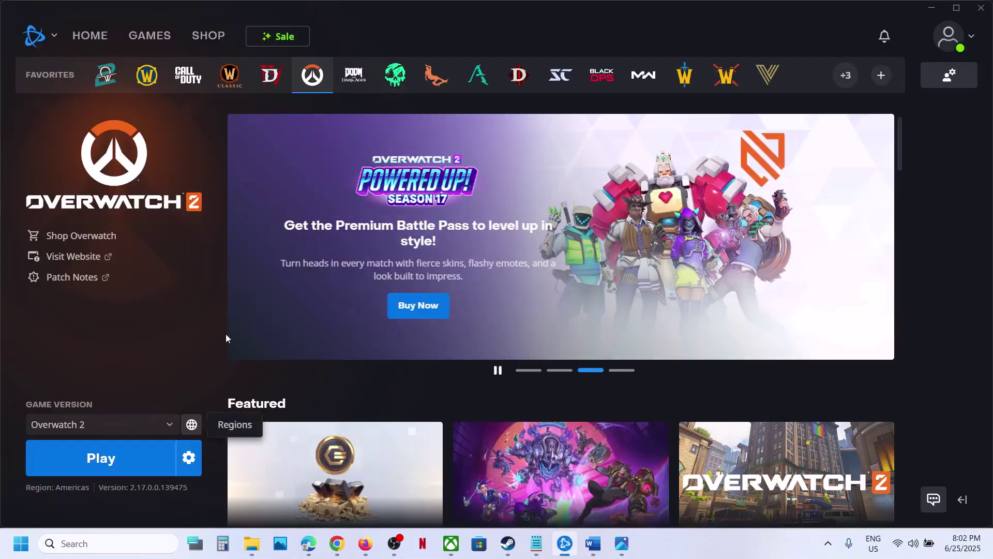
{"action": "left_click", "coordinate": [188, 457]}
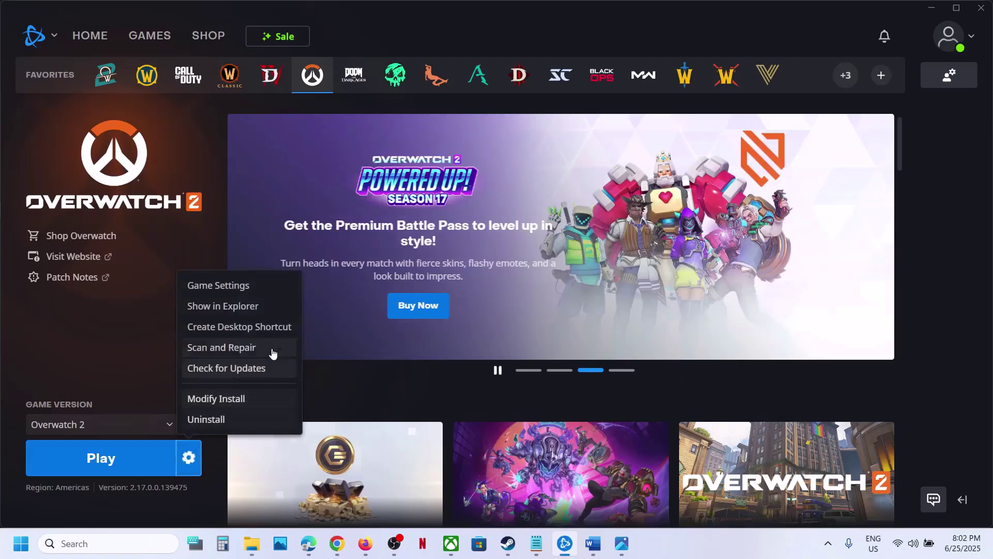
{"action": "left_click", "coordinate": [227, 306]}
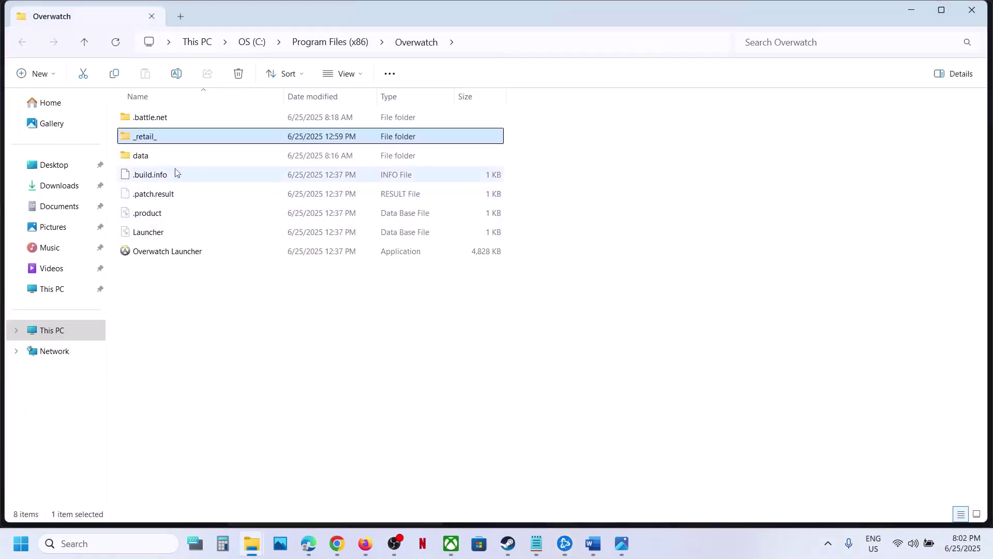
Step: In _retail_, set the Overwatch application to run as administrator, then scroll the Word notes
{"action": "double_click", "coordinate": [143, 144]}
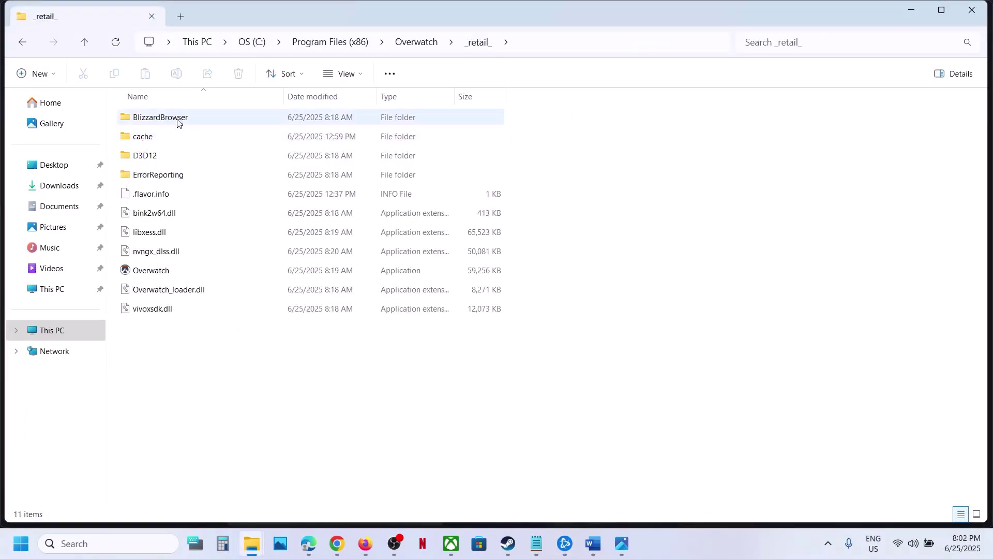
{"action": "left_click", "coordinate": [153, 272]}
{"action": "right_click", "coordinate": [153, 275]}
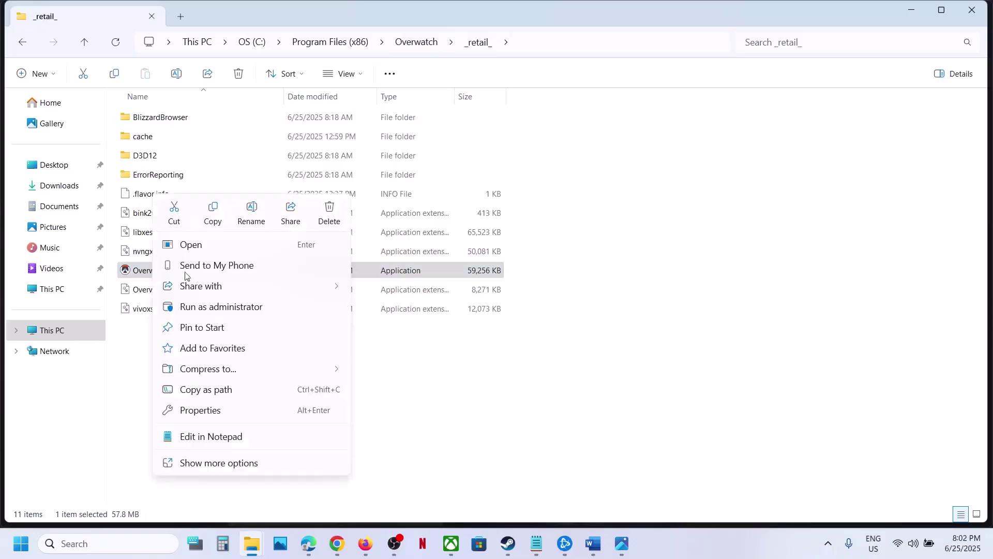
{"action": "left_click", "coordinate": [207, 411]}
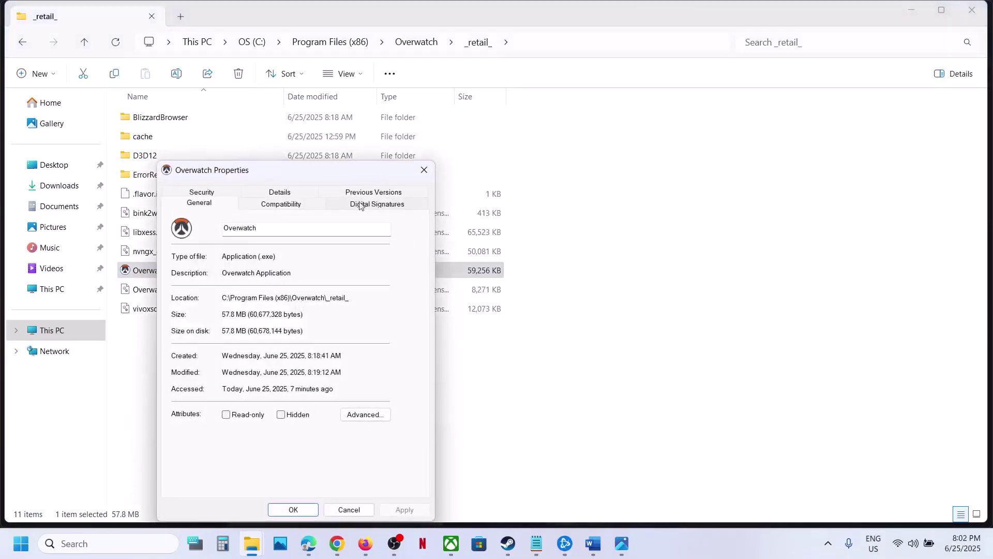
{"action": "left_click", "coordinate": [290, 208]}
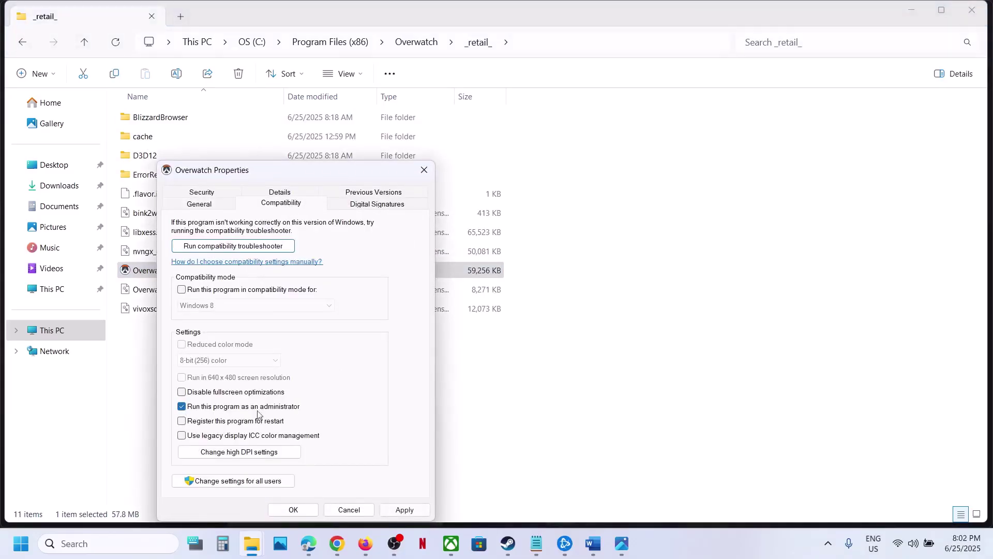
{"action": "left_click", "coordinate": [404, 509]}
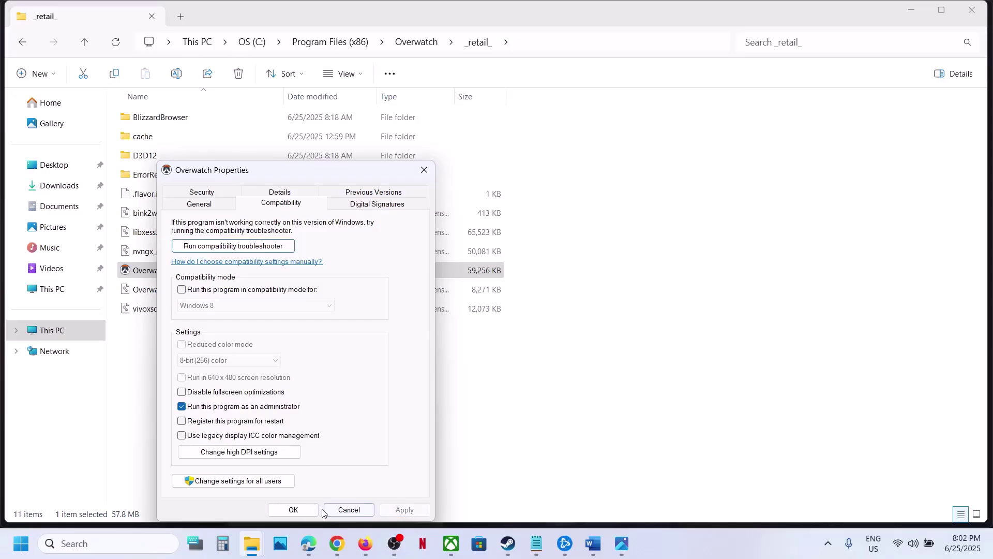
{"action": "left_click", "coordinate": [294, 509]}
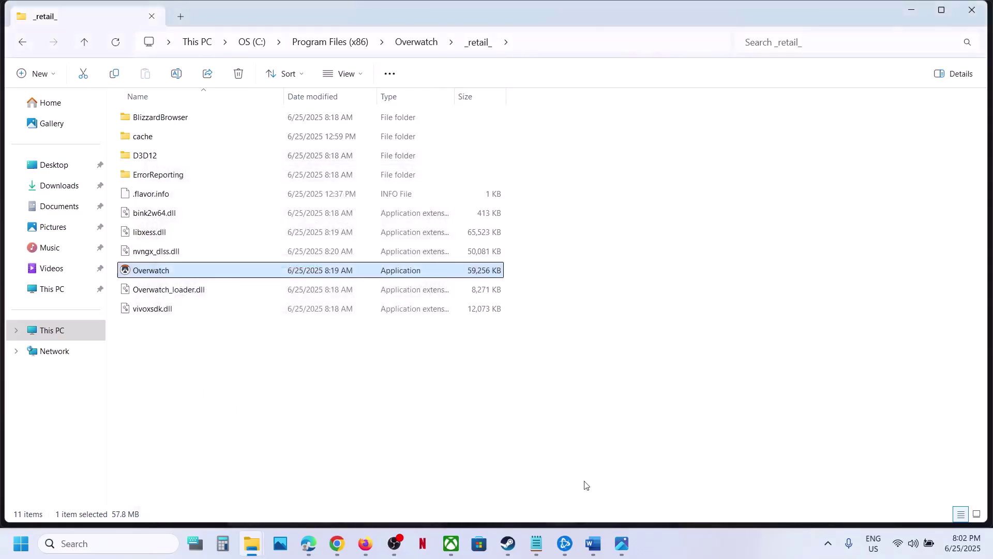
{"action": "left_click", "coordinate": [593, 543]}
{"action": "scroll", "coordinate": [322, 283], "scroll_direction": "down", "scroll_amount": 3}
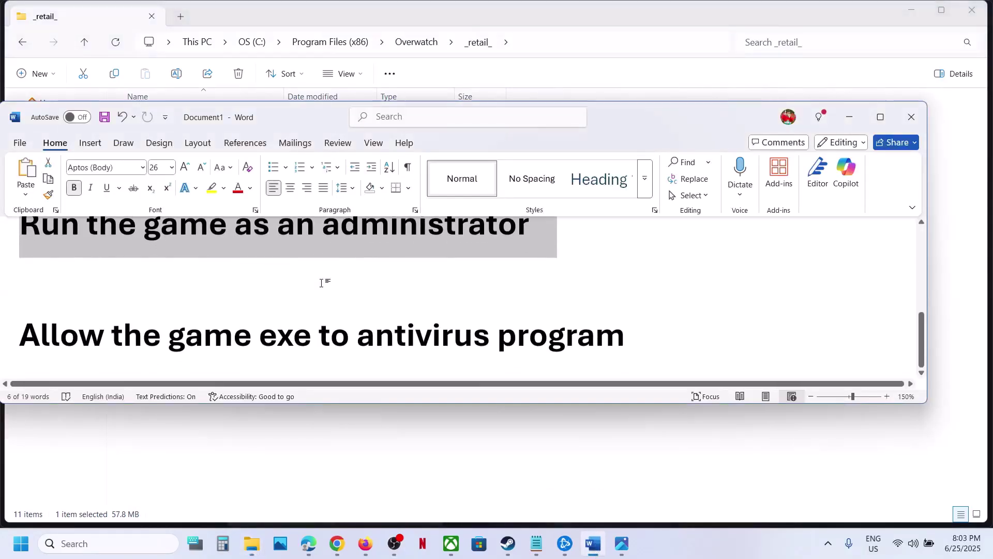
Step: Highlight 'Allow the game exe to antivirus program' in the notes and return to the Overwatch folder
{"action": "triple_click", "coordinate": [46, 340]}
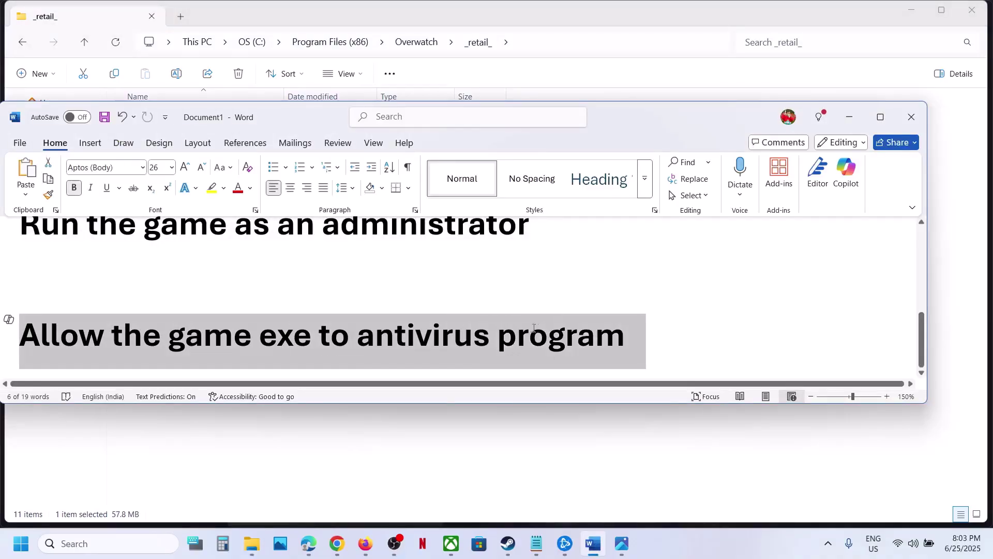
{"action": "left_click", "coordinate": [849, 118]}
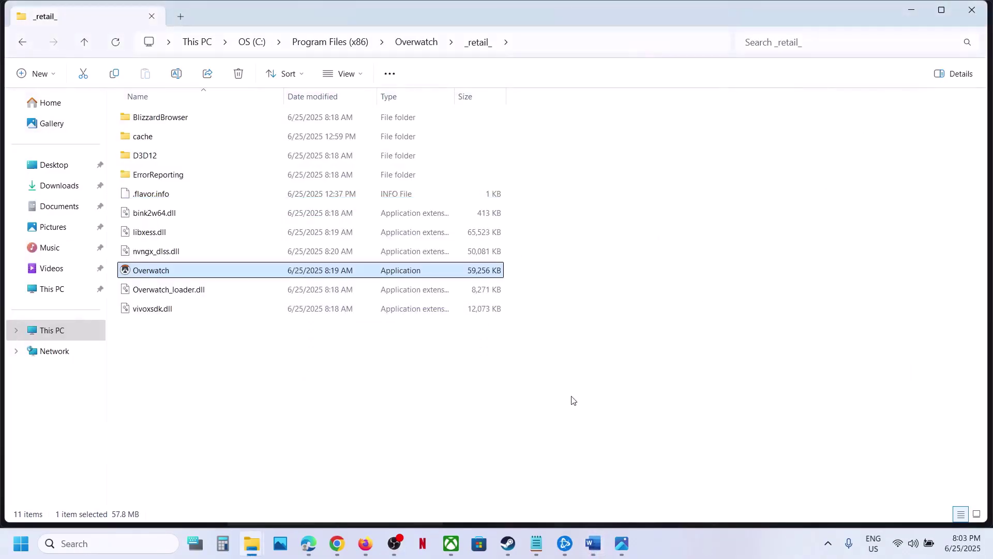
{"action": "left_click", "coordinate": [593, 544]}
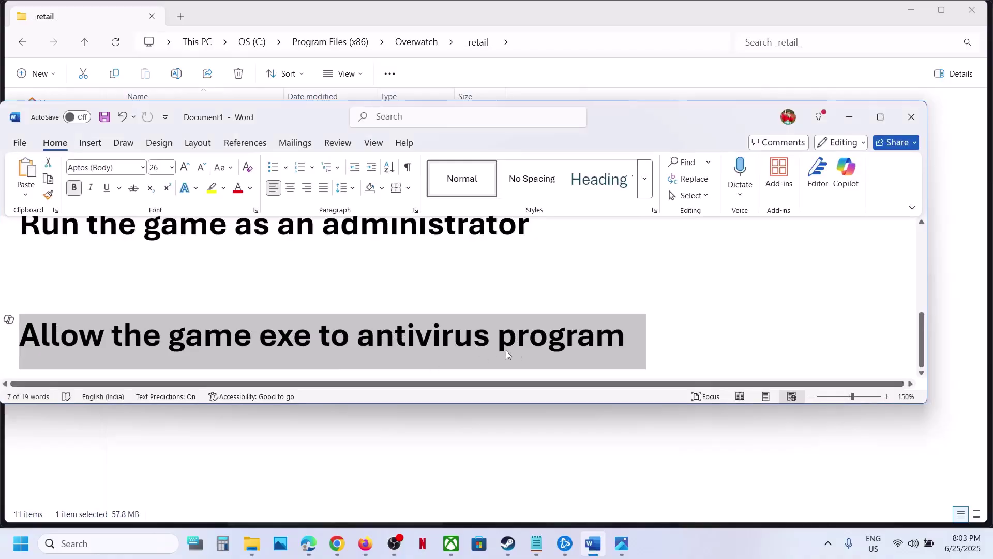
{"action": "left_click", "coordinate": [374, 463]}
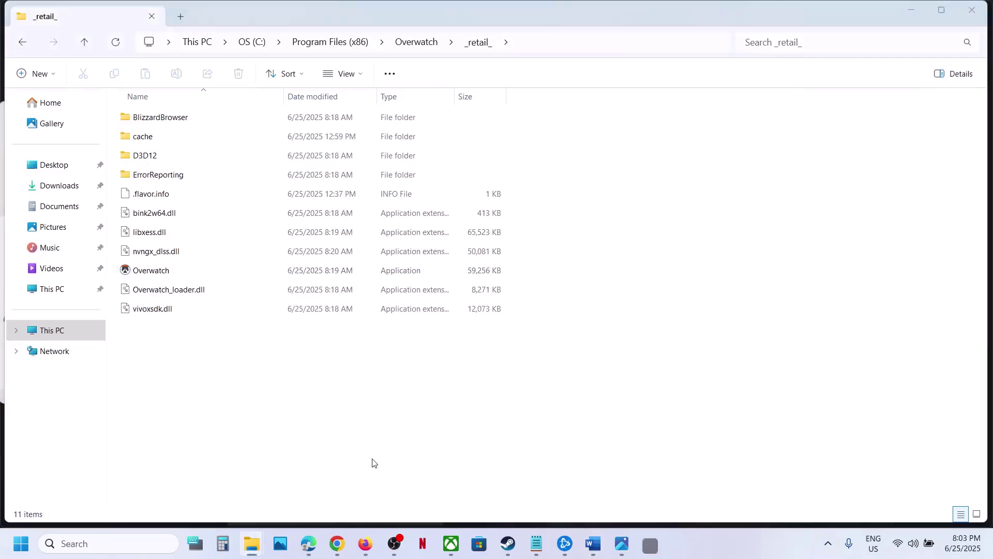
Step: Open Virus & threat protection via Settings > Privacy & security > Windows Security
{"action": "key", "text": "super+i"}
{"action": "left_click", "coordinate": [67, 403]}
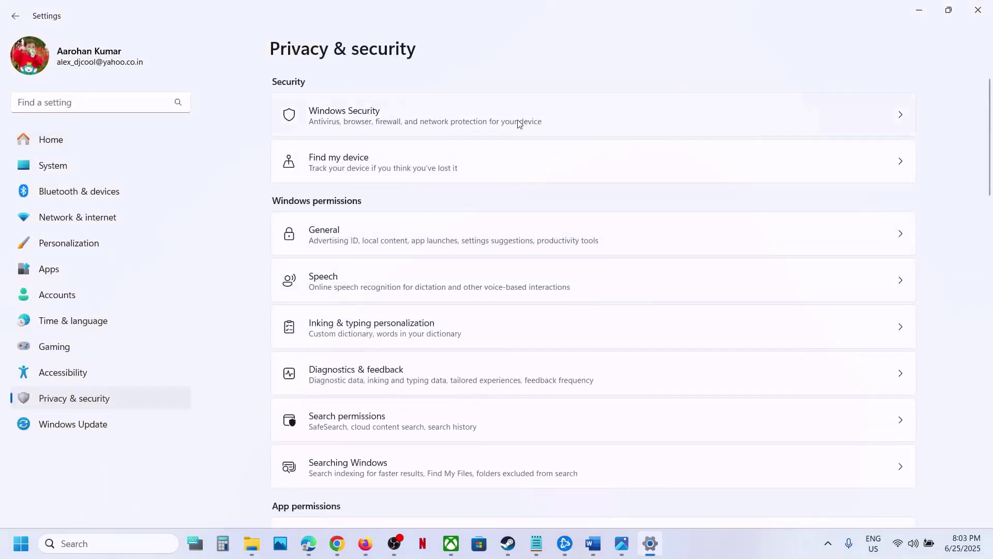
{"action": "left_click", "coordinate": [519, 123]}
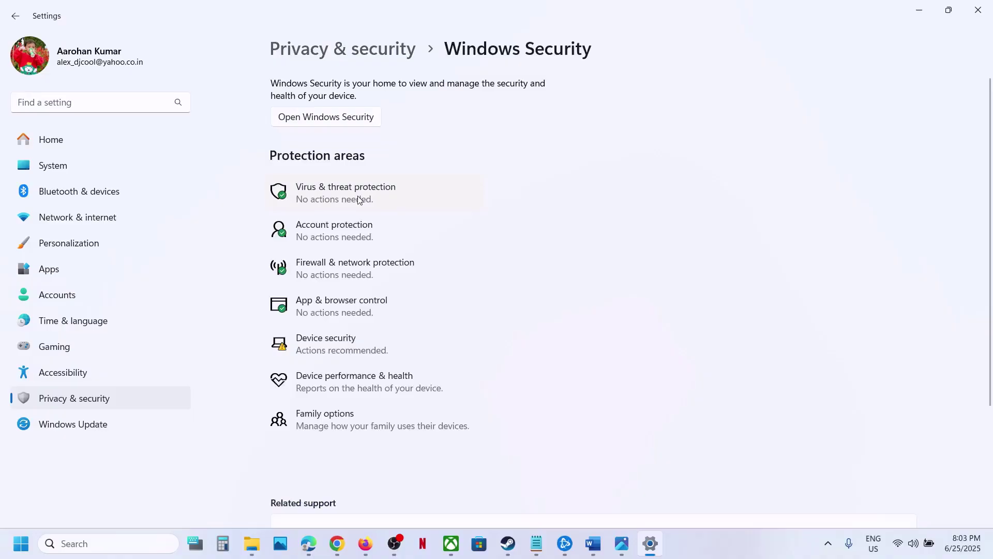
{"action": "left_click", "coordinate": [360, 200]}
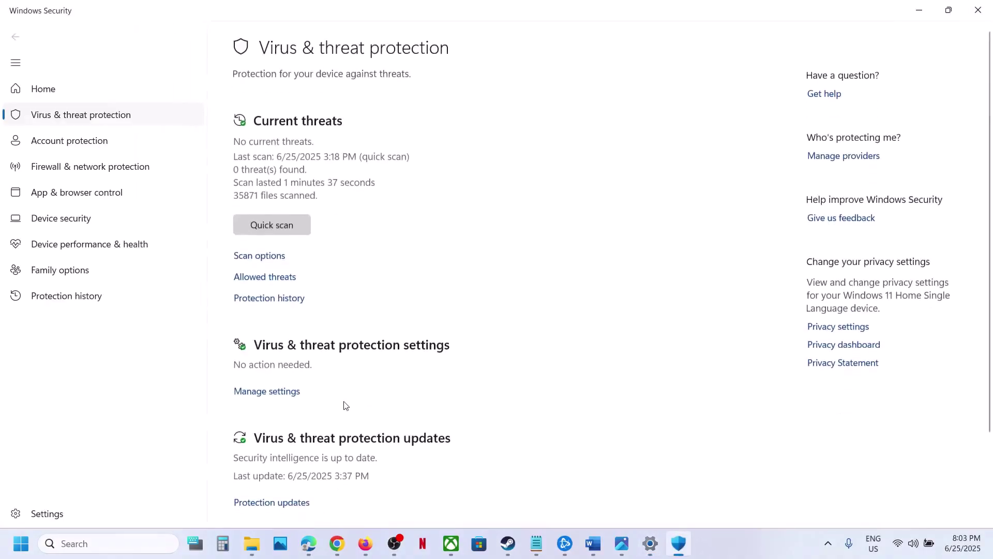
Step: Open the Controlled folder access allowed apps and add Overwatch.exe
{"action": "scroll", "coordinate": [331, 466], "scroll_direction": "down", "scroll_amount": 2}
{"action": "left_click", "coordinate": [304, 483]}
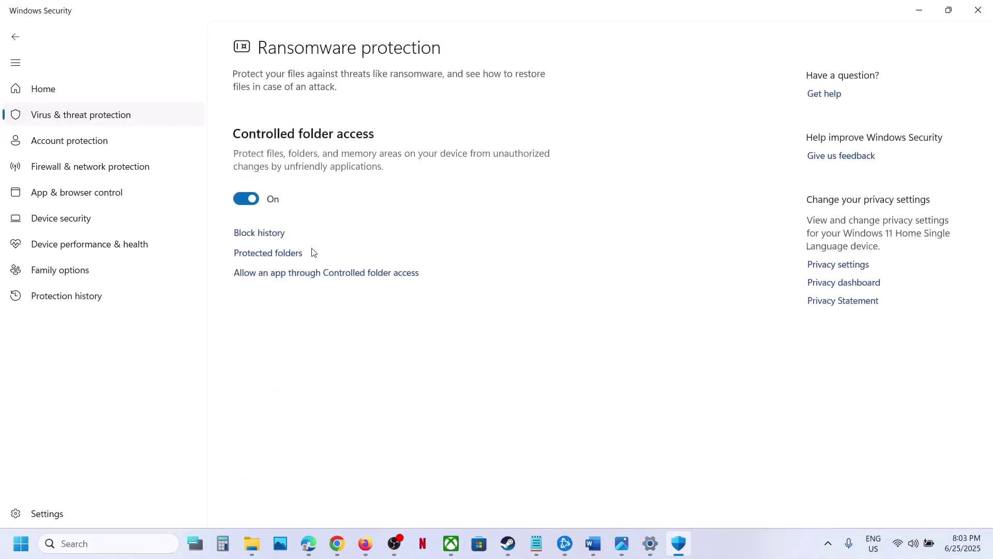
{"action": "left_click", "coordinate": [304, 273]}
{"action": "left_click", "coordinate": [453, 381]}
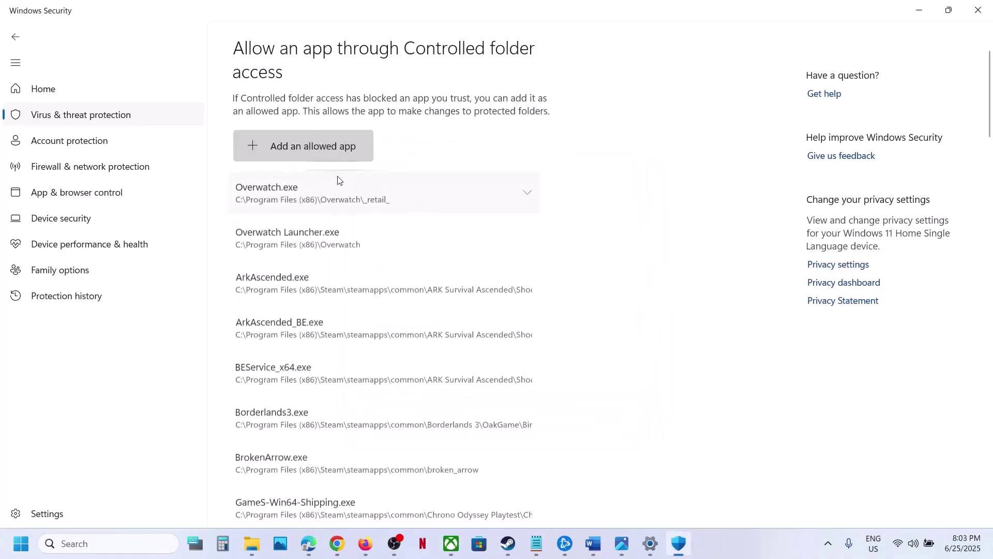
{"action": "left_click", "coordinate": [313, 159]}
{"action": "left_click", "coordinate": [290, 197]}
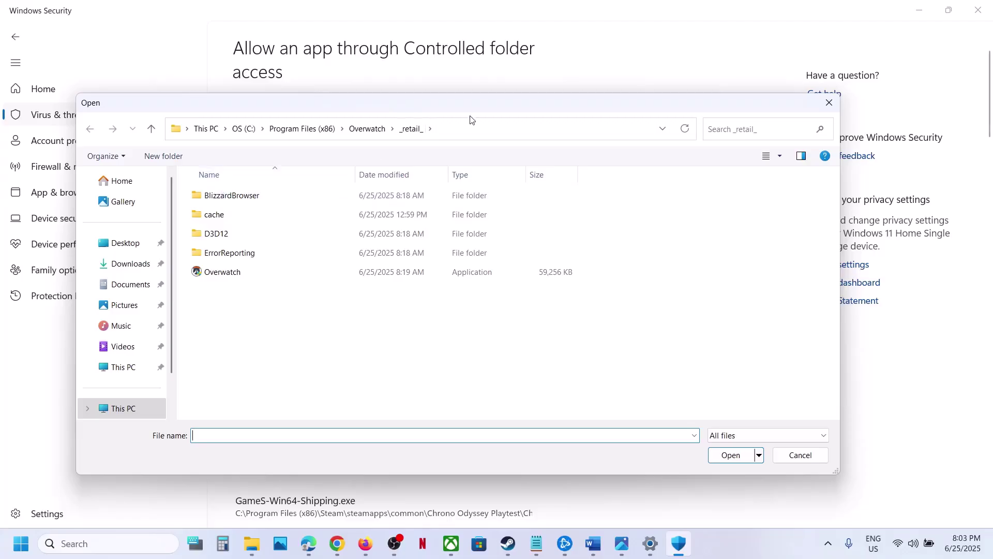
{"action": "left_click", "coordinate": [238, 274]}
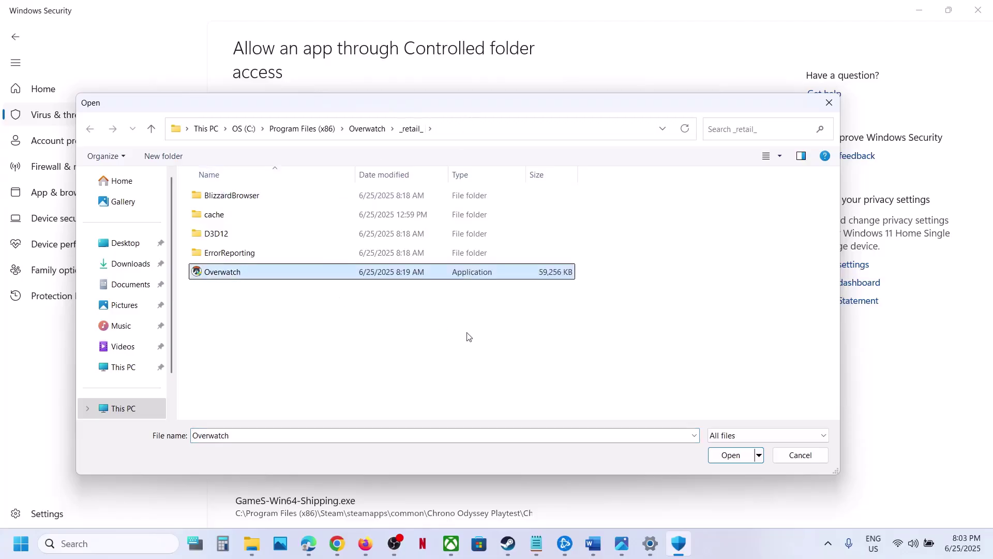
{"action": "left_click", "coordinate": [729, 455]}
Step: Add Overwatch Launcher.exe from the main Overwatch folder as another allowed app
{"action": "left_click", "coordinate": [284, 150]}
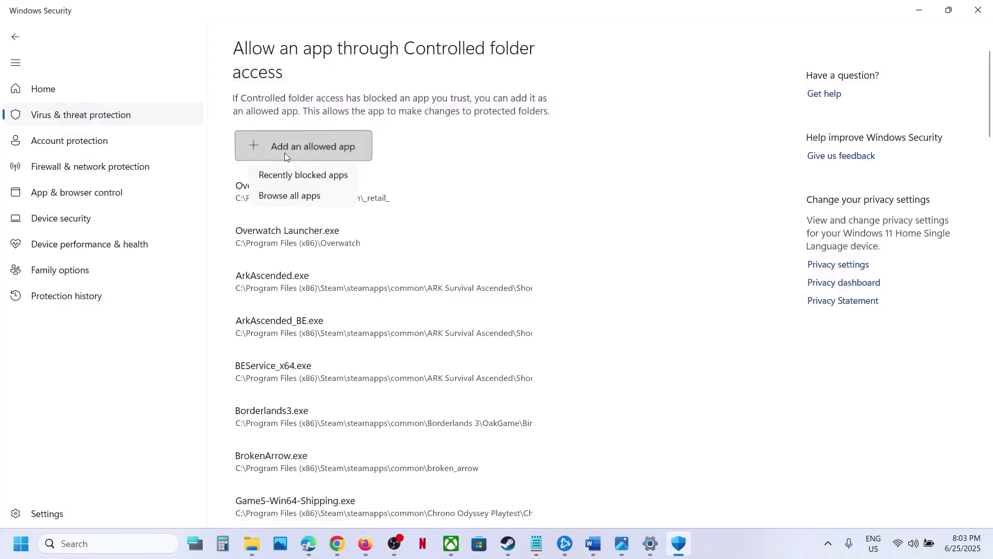
{"action": "left_click", "coordinate": [289, 196]}
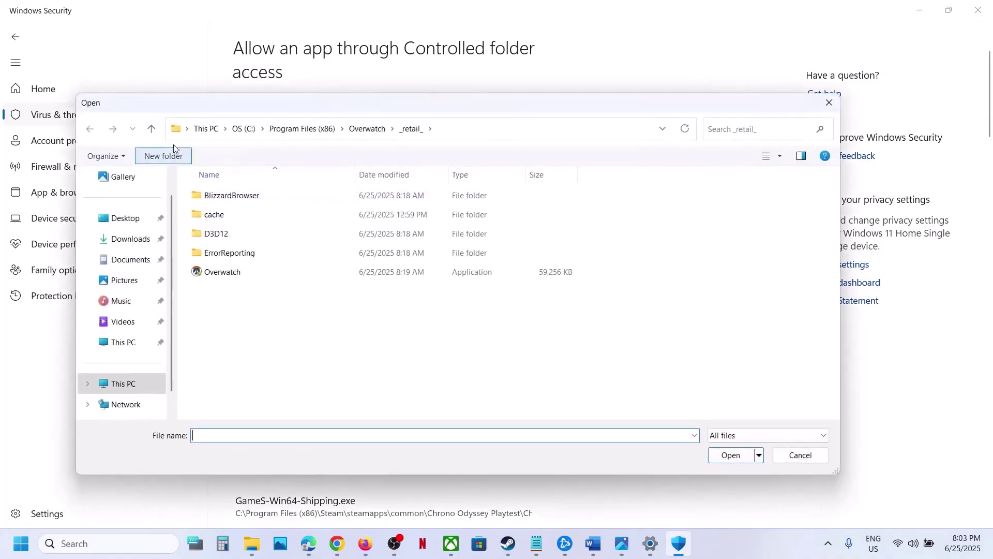
{"action": "left_click", "coordinate": [152, 129]}
{"action": "left_click", "coordinate": [258, 253]}
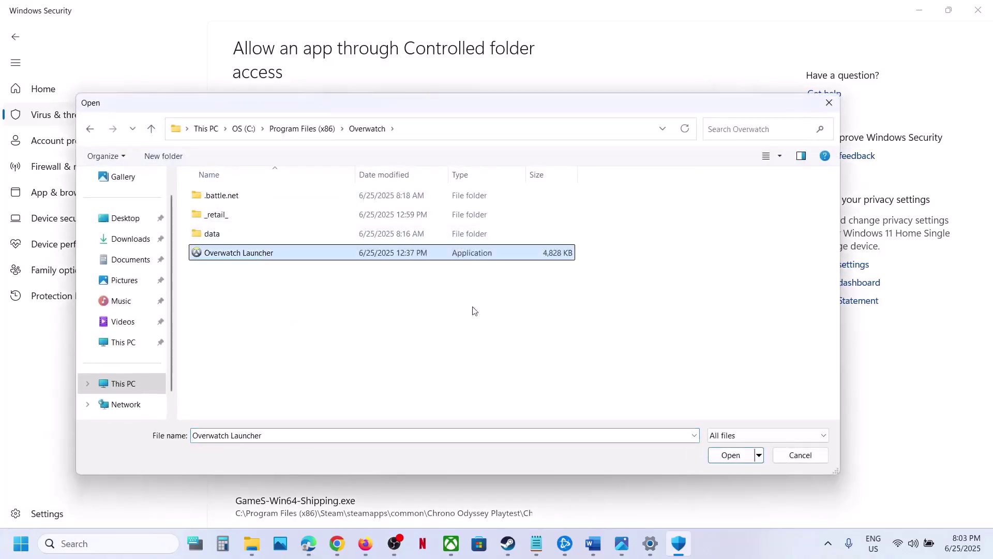
{"action": "left_click", "coordinate": [729, 455]}
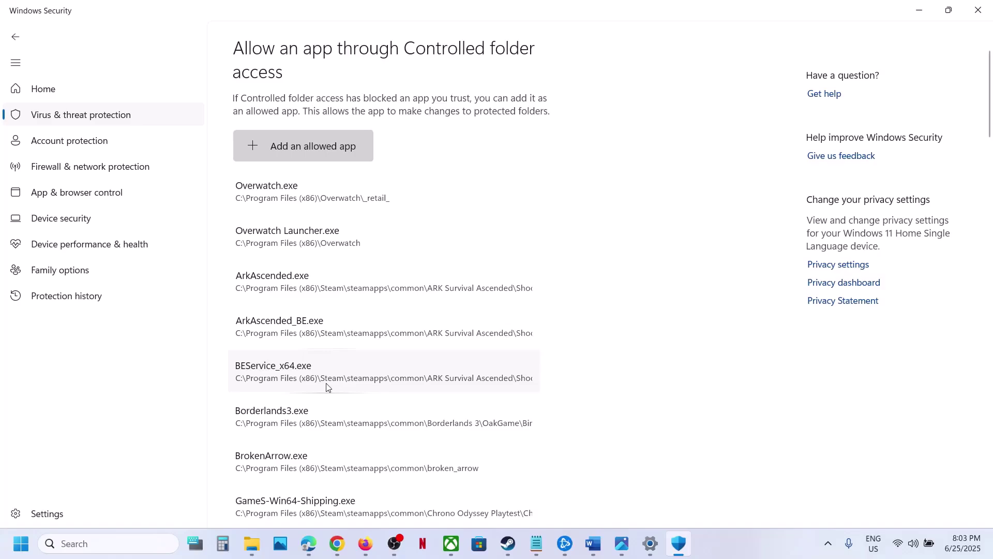
Step: Open Control Panel's Windows Defender Firewall allowed-apps list and unlock it for changes
{"action": "left_click", "coordinate": [133, 543]}
{"action": "type", "text": "control"}
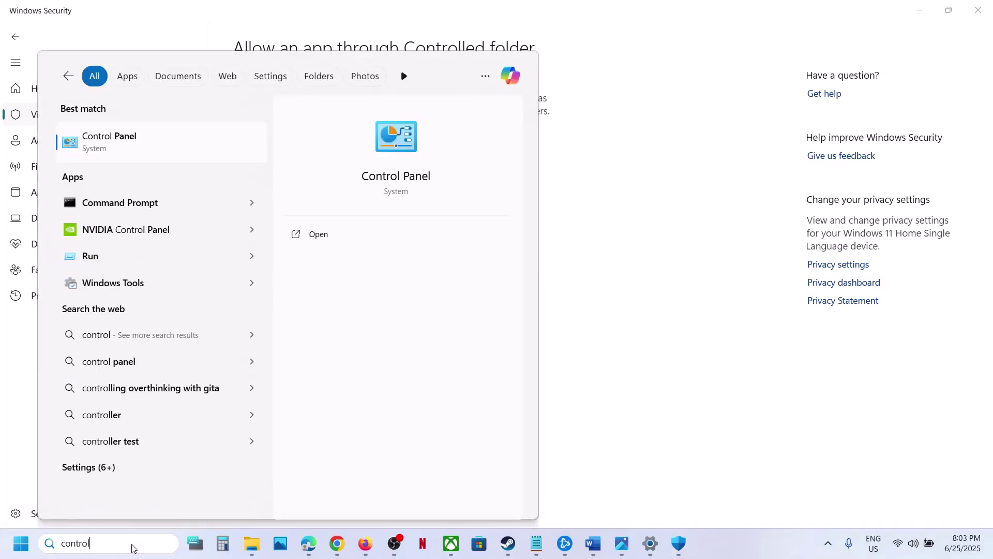
{"action": "key", "text": "Return"}
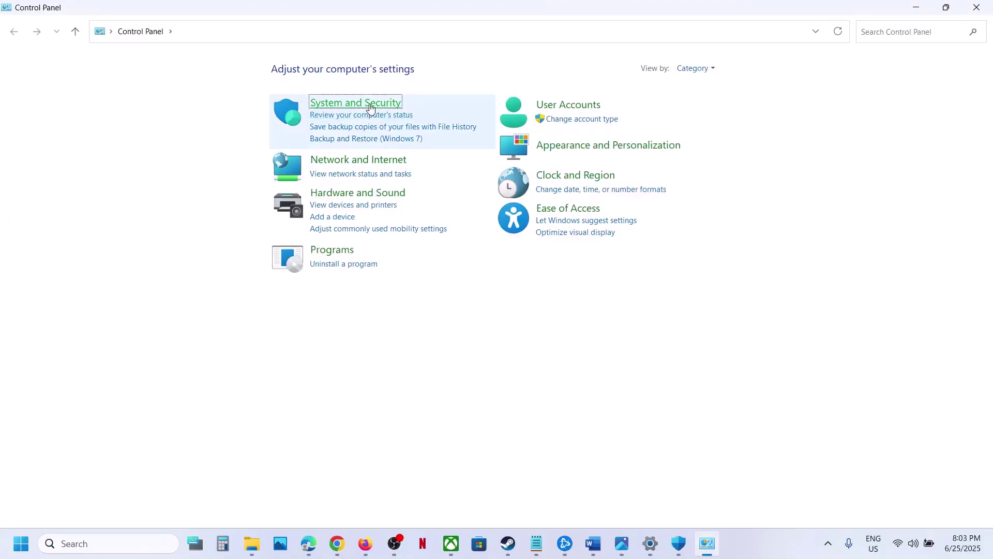
{"action": "left_click", "coordinate": [368, 103]}
{"action": "left_click", "coordinate": [282, 113]}
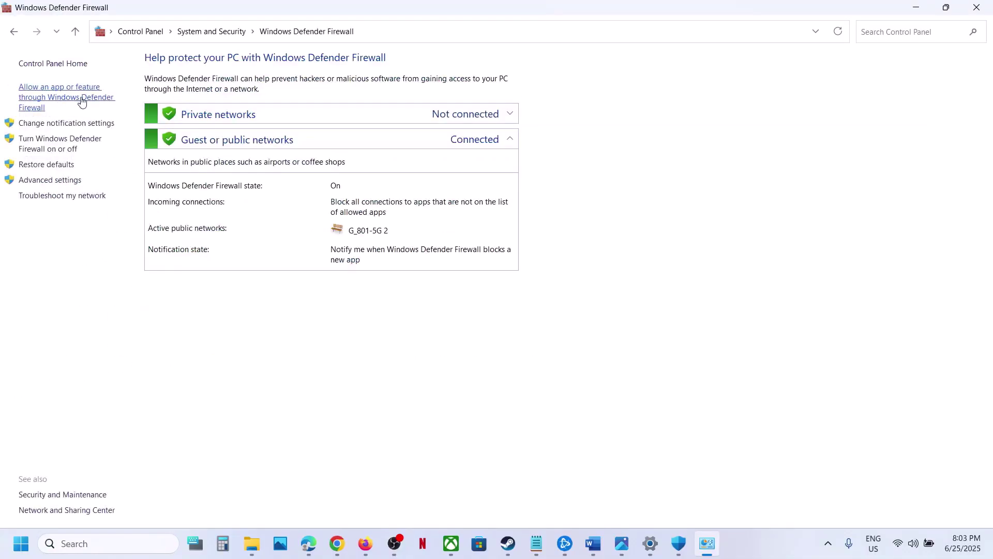
{"action": "left_click", "coordinate": [81, 102]}
{"action": "left_click", "coordinate": [659, 103]}
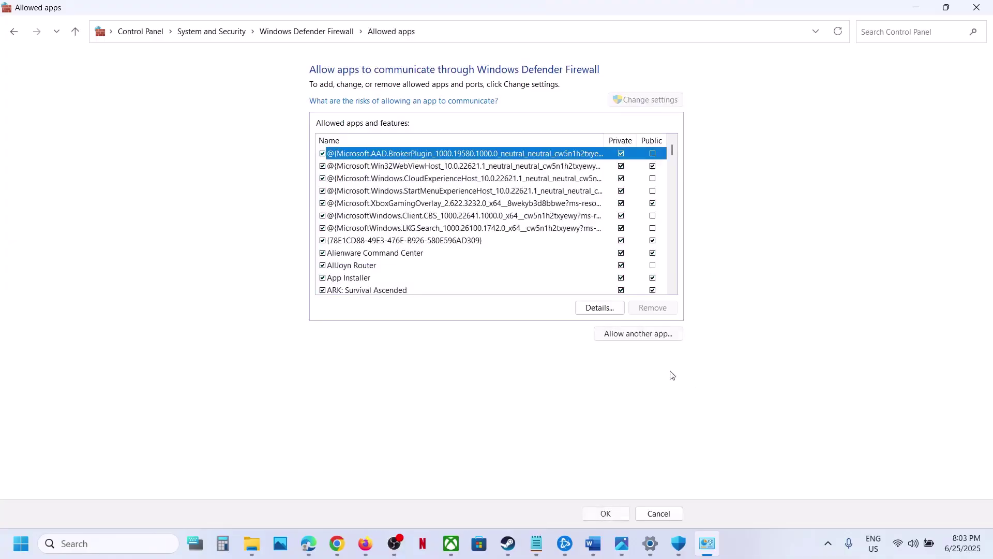
Step: Try adding Overwatch Application as a firewall exception; it is already listed
{"action": "left_click", "coordinate": [635, 333]}
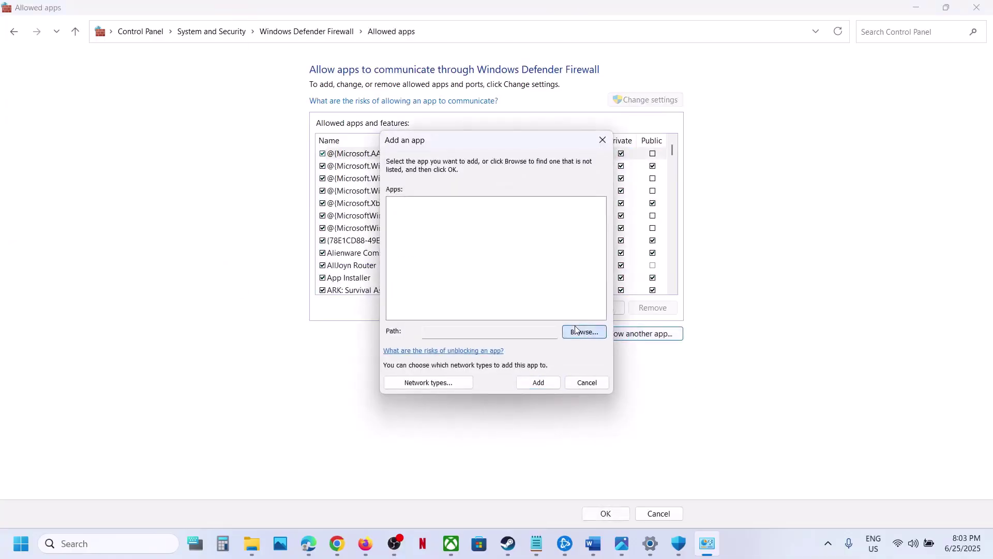
{"action": "left_click", "coordinate": [580, 331]}
{"action": "left_click", "coordinate": [522, 331]}
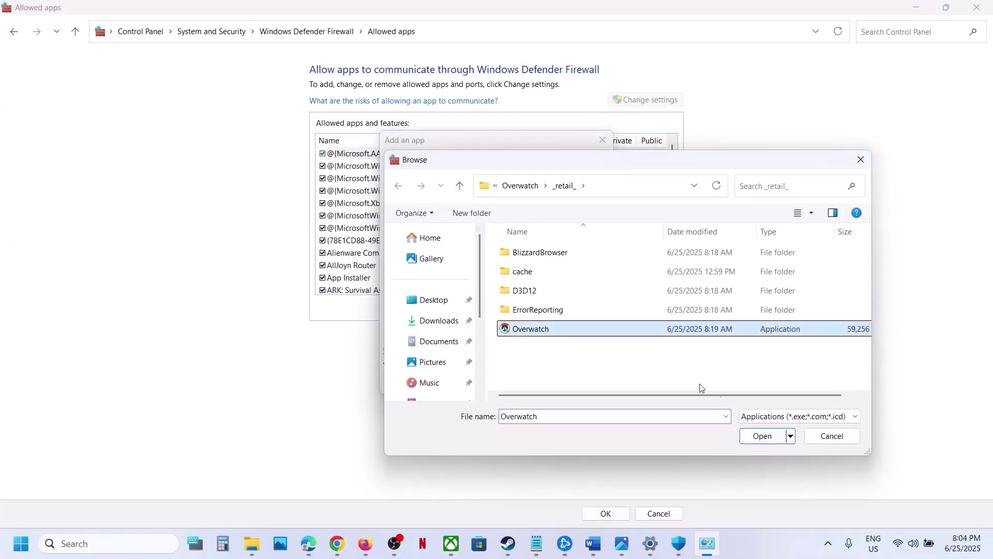
{"action": "left_click", "coordinate": [761, 435]}
{"action": "left_click", "coordinate": [550, 382]}
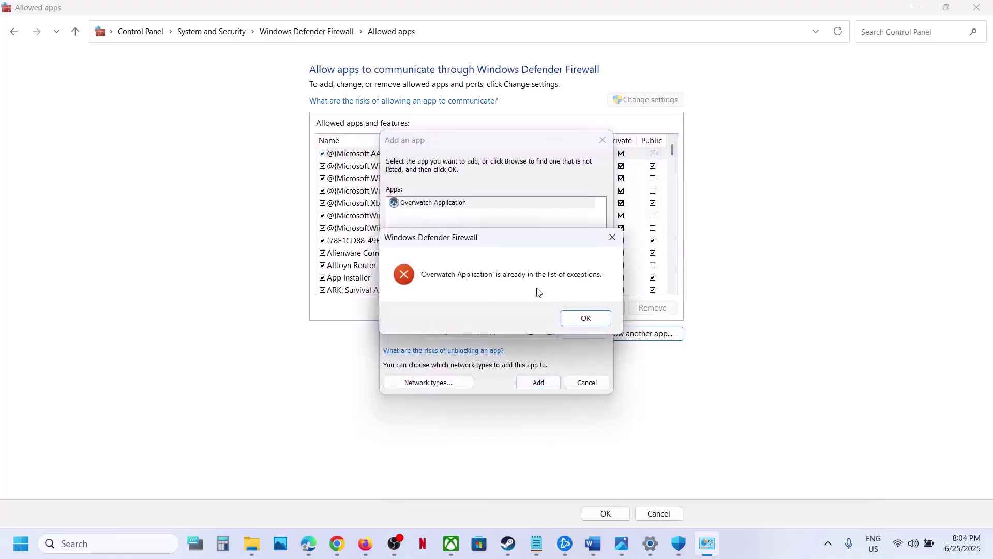
{"action": "left_click", "coordinate": [583, 323]}
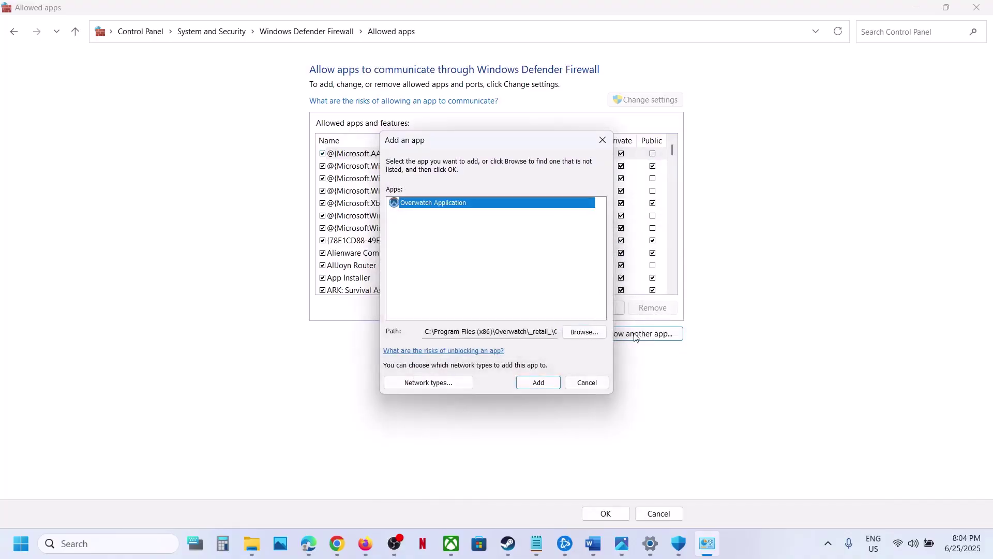
Step: Try adding Overwatch Launcher too, which is already listed, and close the add-app window
{"action": "left_click", "coordinate": [597, 335]}
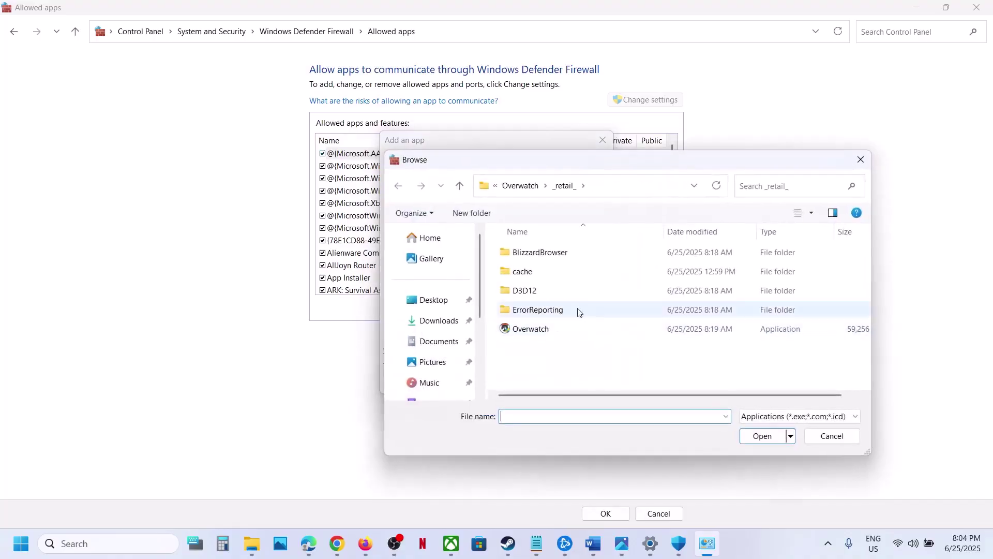
{"action": "left_click", "coordinate": [460, 185]}
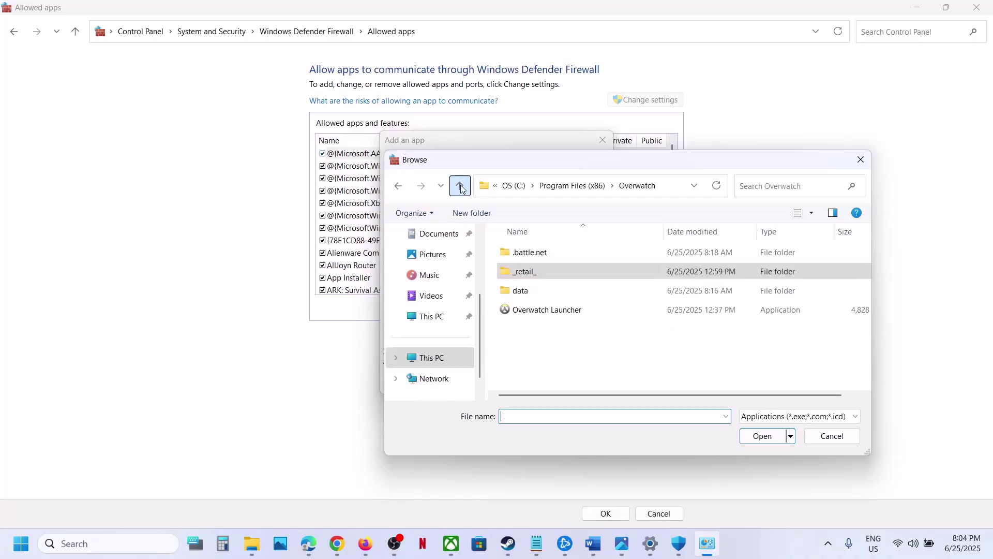
{"action": "left_click", "coordinate": [572, 310]}
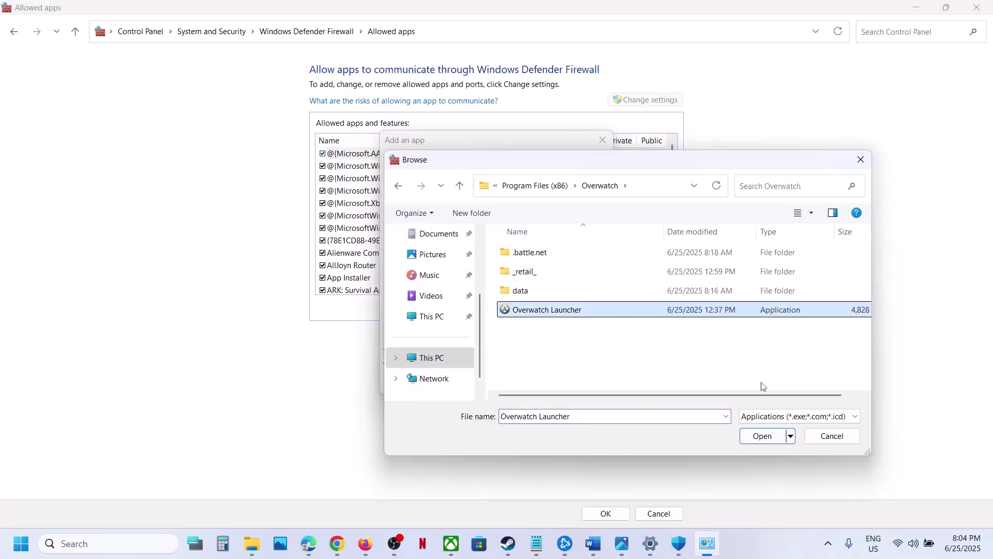
{"action": "left_click", "coordinate": [762, 436]}
{"action": "left_click", "coordinate": [537, 383]}
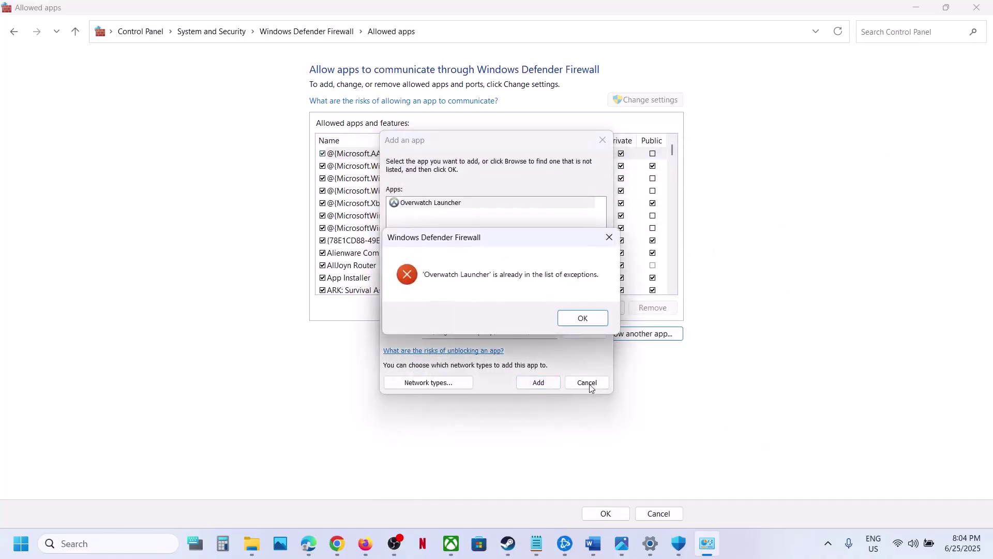
{"action": "left_click", "coordinate": [586, 323]}
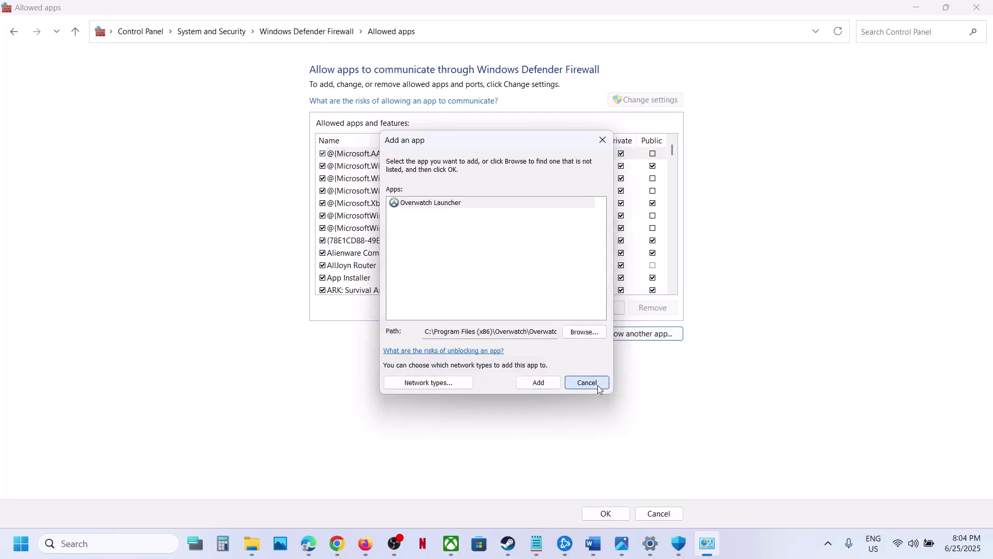
{"action": "left_click", "coordinate": [598, 384]}
Step: Locate the Overwatch Launcher and Overwatch® 2 entries in the allowed apps list
{"action": "type", "text": "ov"}
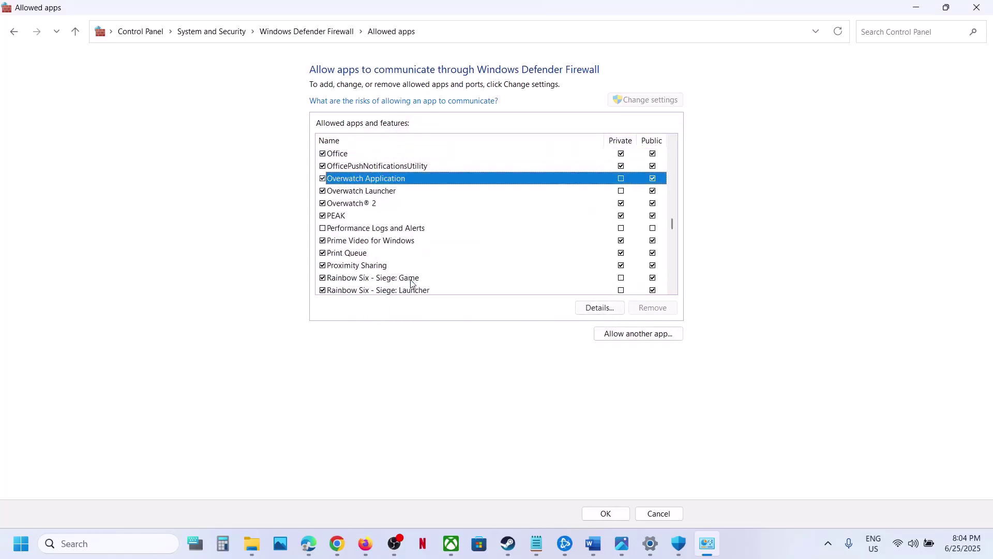
{"action": "left_click", "coordinate": [382, 191]}
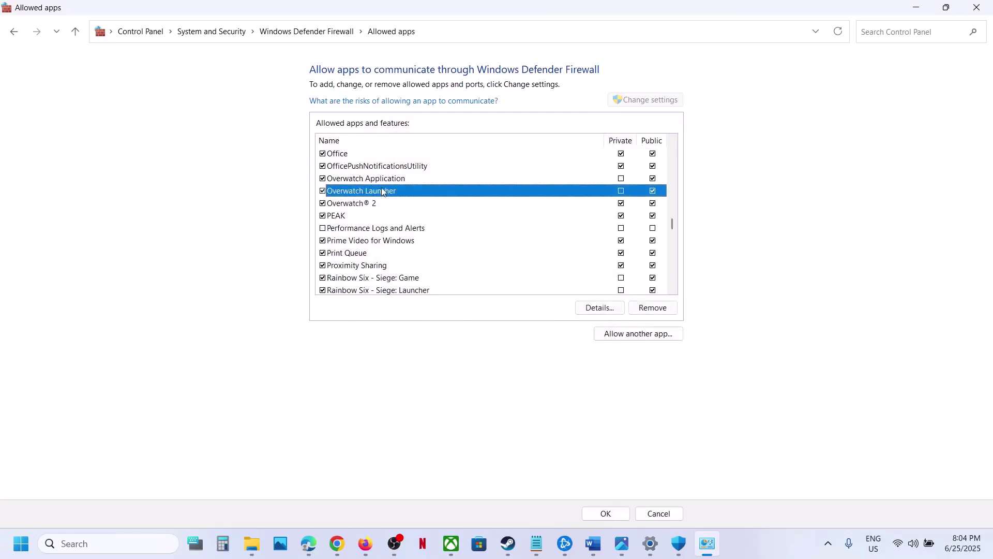
{"action": "left_click", "coordinate": [373, 203]}
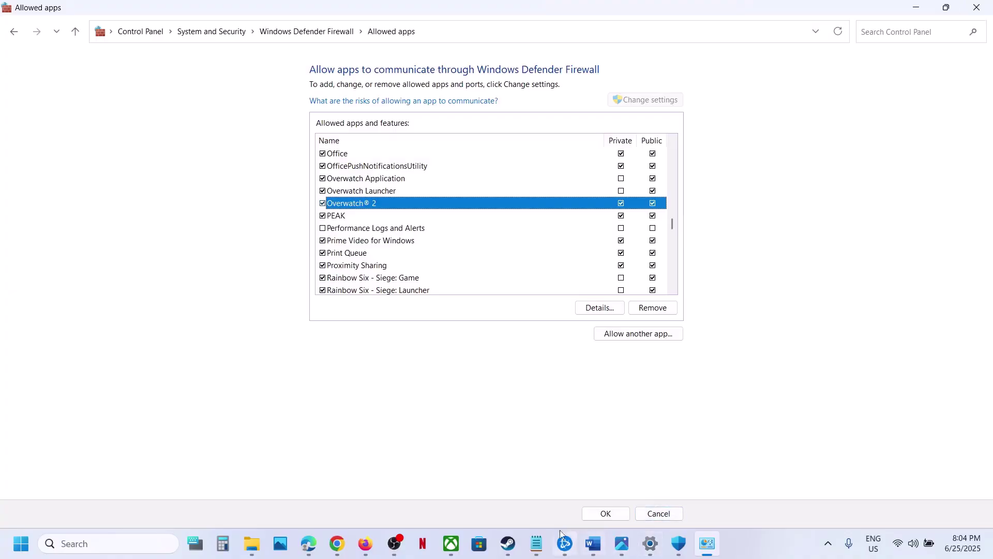
Step: Open Overwatch® 2's Installed Files properties in Steam to verify game files, then close them
{"action": "left_click", "coordinate": [508, 543]}
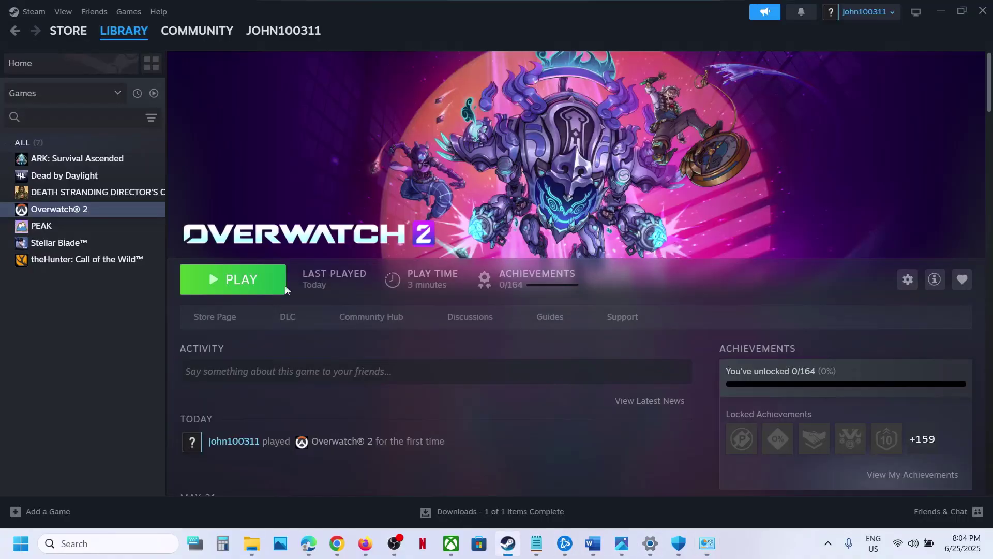
{"action": "right_click", "coordinate": [88, 212]}
{"action": "left_click", "coordinate": [123, 309]}
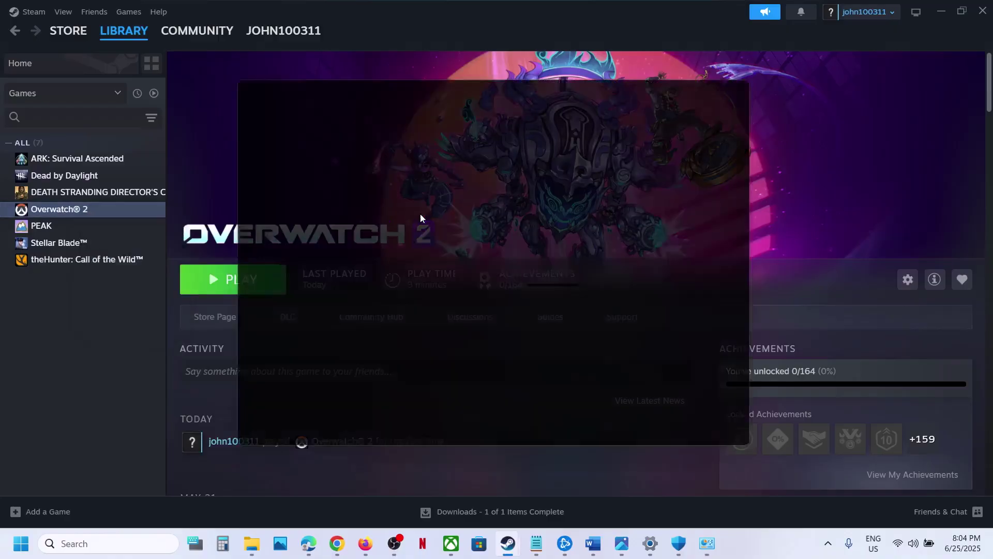
{"action": "left_click", "coordinate": [279, 182]}
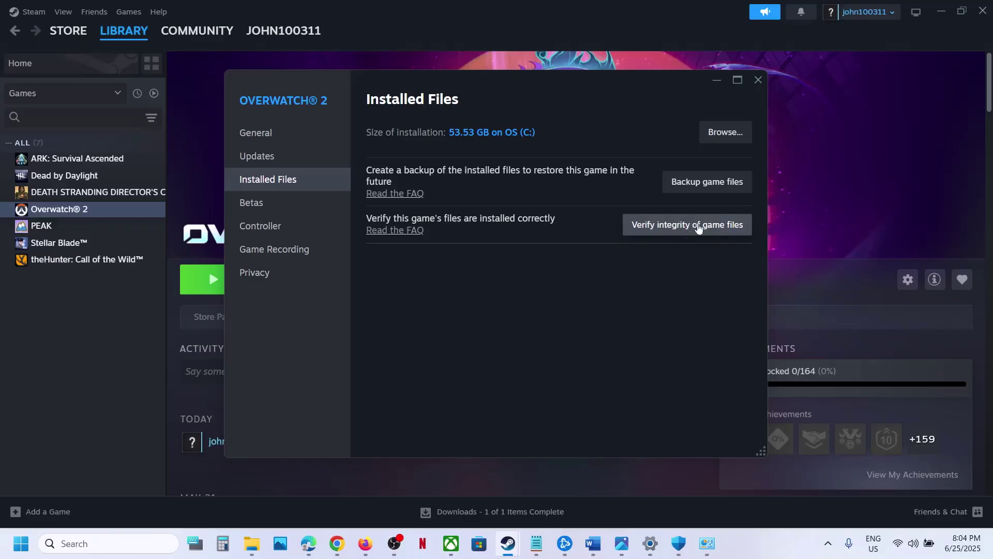
{"action": "left_click", "coordinate": [757, 80]}
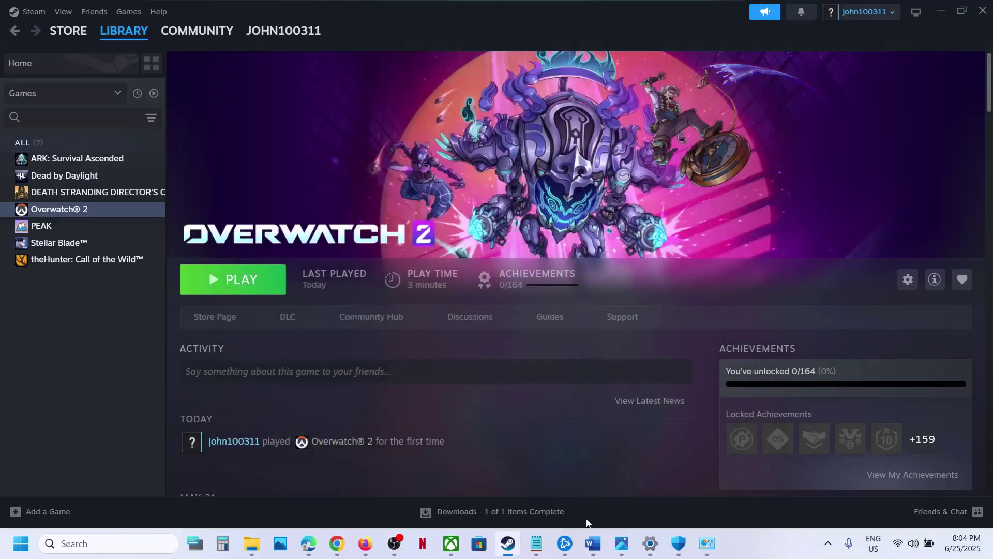
{"action": "left_click", "coordinate": [566, 543]}
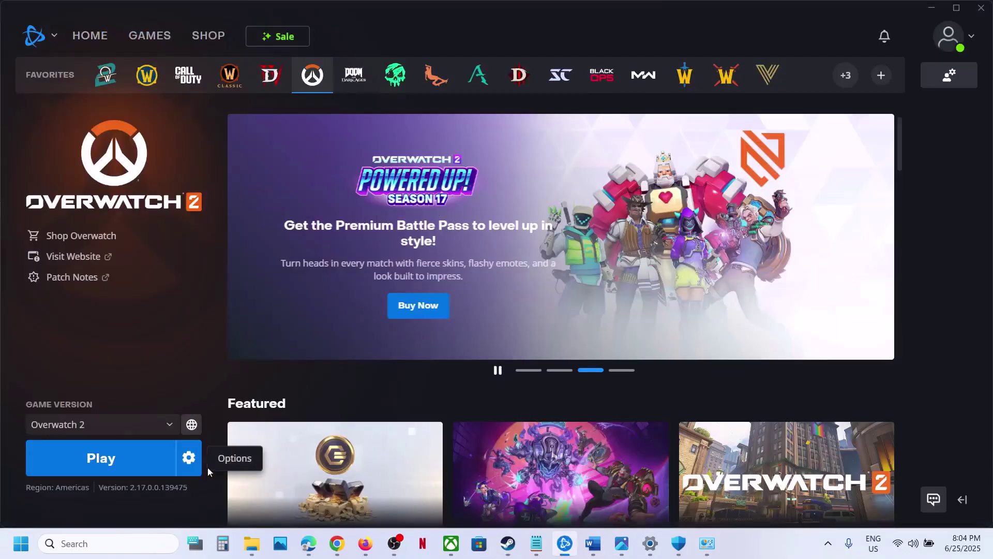
Step: Check Overwatch 2's Scan and Repair option under the gear menu, then return to the notes
{"action": "left_click", "coordinate": [189, 458]}
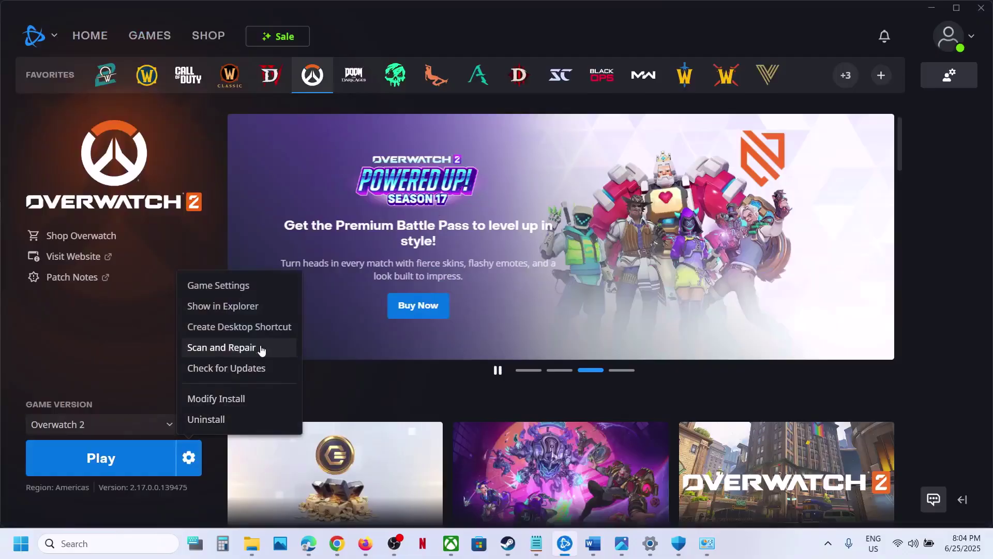
{"action": "left_click", "coordinate": [145, 337]}
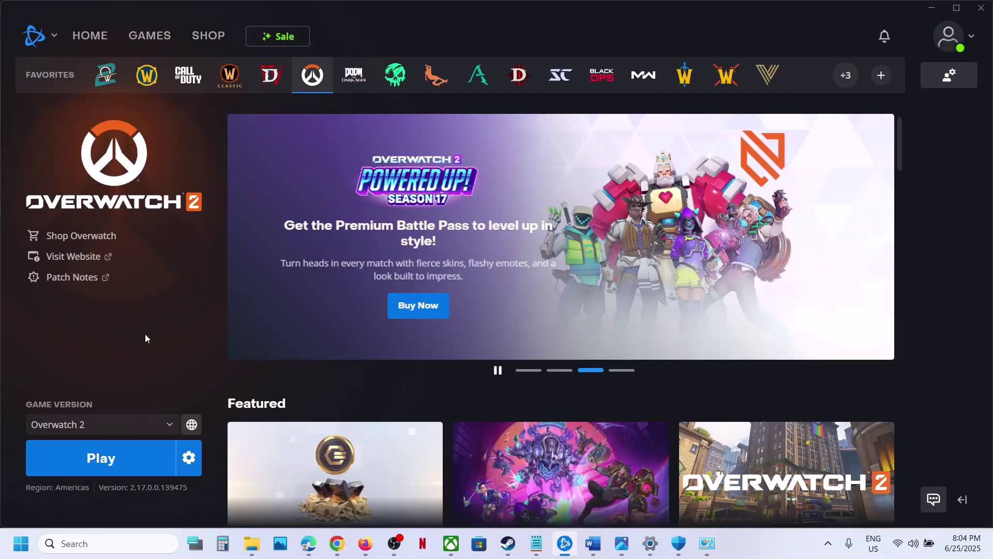
{"action": "left_click", "coordinate": [749, 538]}
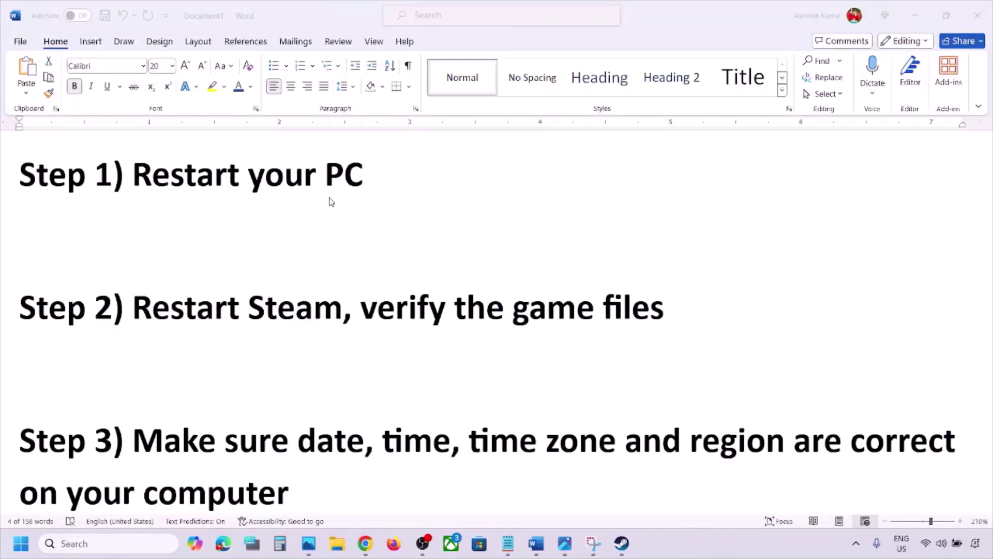
Step: Show the Restart option under Start > Power, then dismiss the Start menu
{"action": "left_click", "coordinate": [21, 543]}
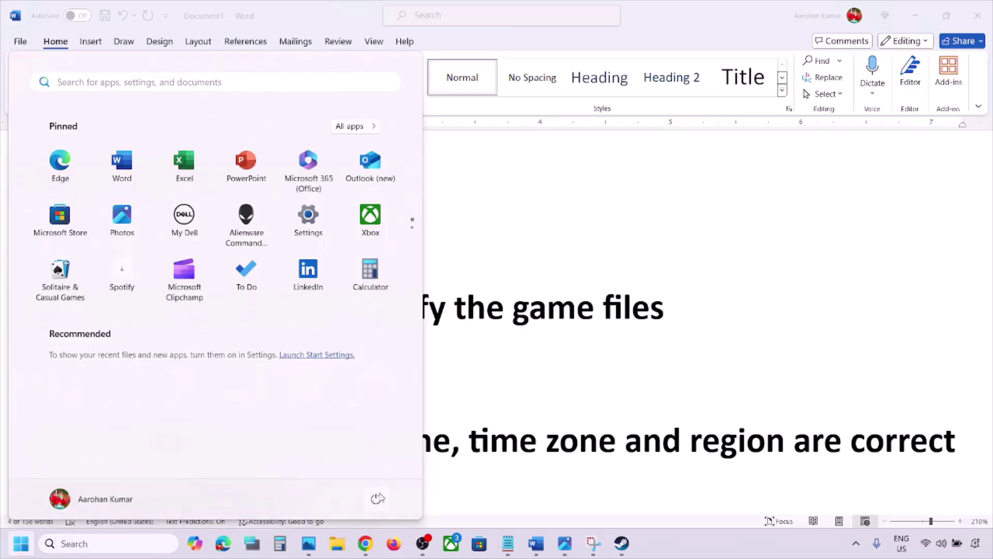
{"action": "left_click", "coordinate": [377, 499]}
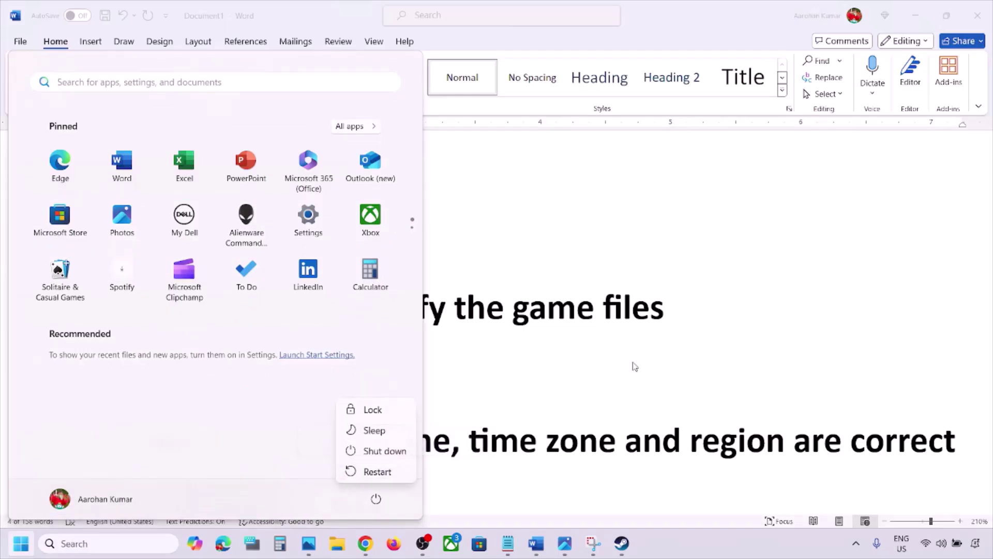
{"action": "key", "text": "Escape"}
{"action": "left_click", "coordinate": [639, 347]}
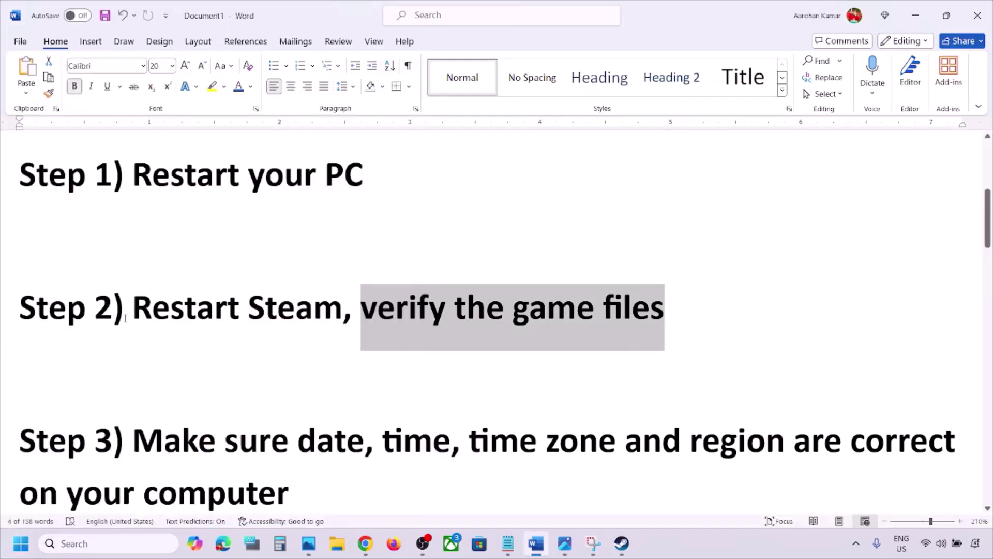
Step: Highlight 'Restart Steam' in the notes, then bring up Steam's menu in the Steam window
{"action": "left_click_drag", "start_coordinate": [130, 310], "coordinate": [313, 313]}
{"action": "left_click", "coordinate": [621, 543]}
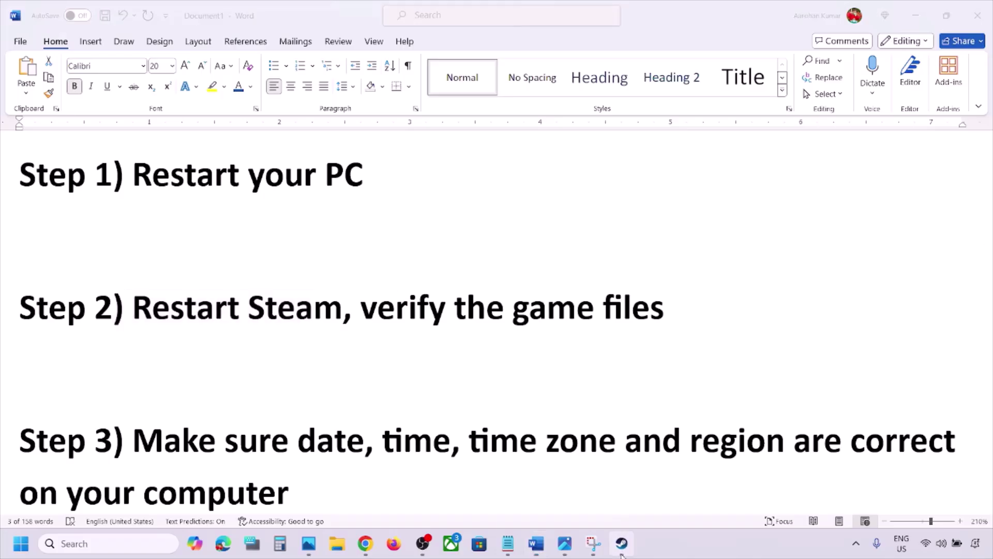
{"action": "left_click", "coordinate": [32, 12]}
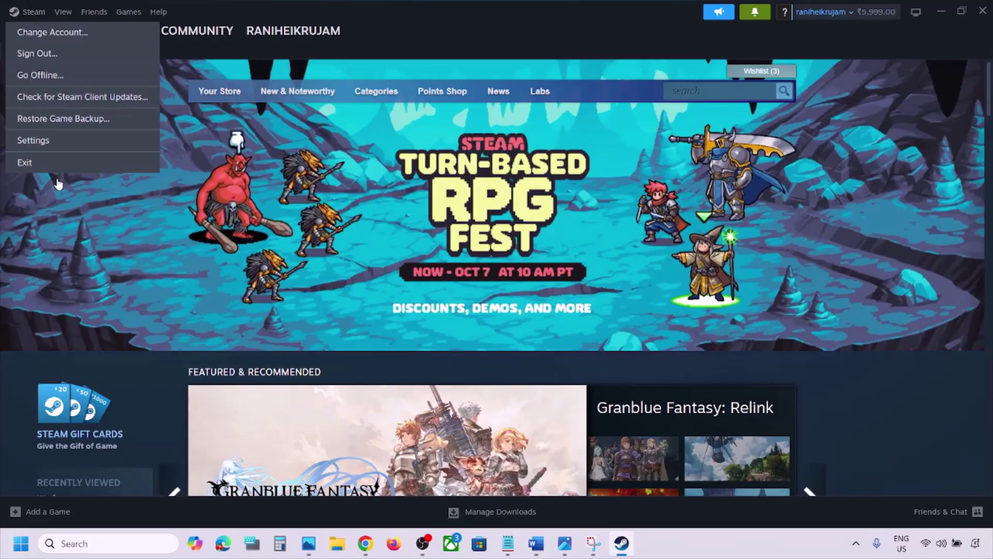
Step: Run Steam as administrator from the Windows 'steam' search, then return to the Word notes
{"action": "left_click", "coordinate": [100, 543]}
{"action": "type", "text": "steam"}
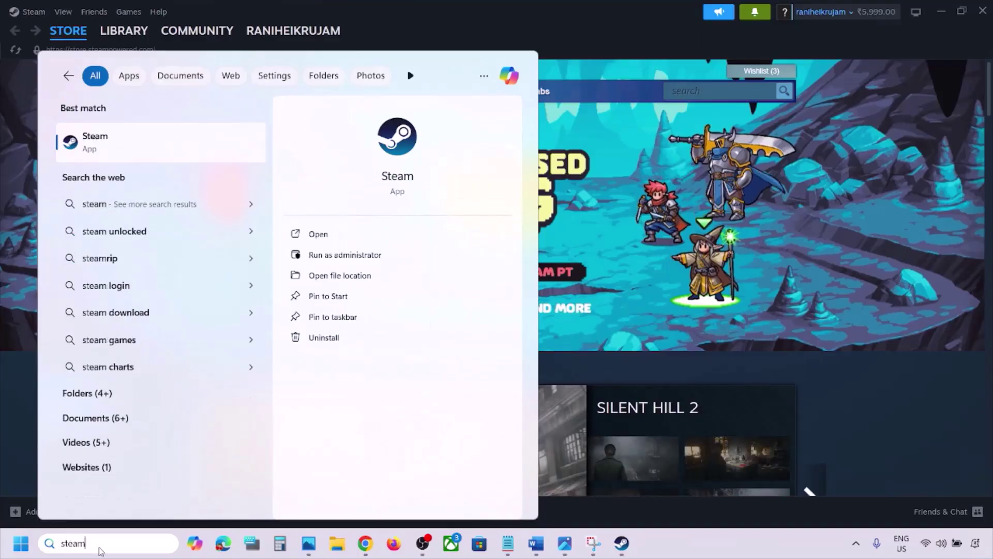
{"action": "right_click", "coordinate": [109, 154]}
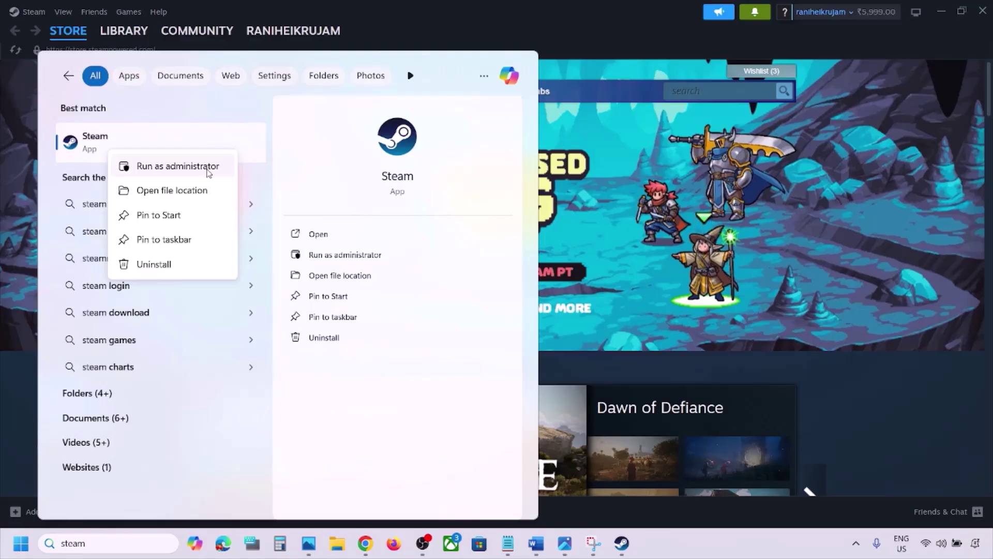
{"action": "left_click", "coordinate": [208, 170]}
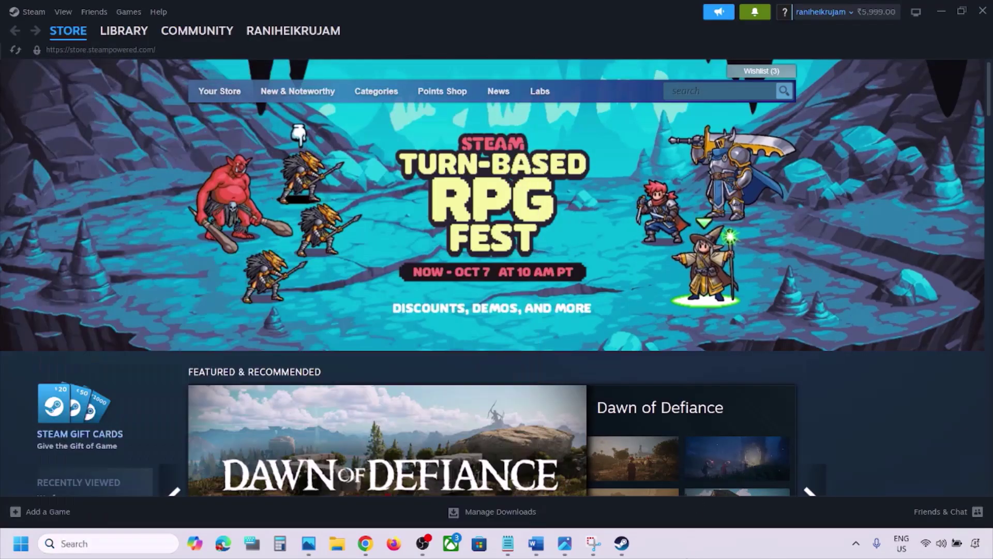
{"action": "left_click", "coordinate": [544, 549]}
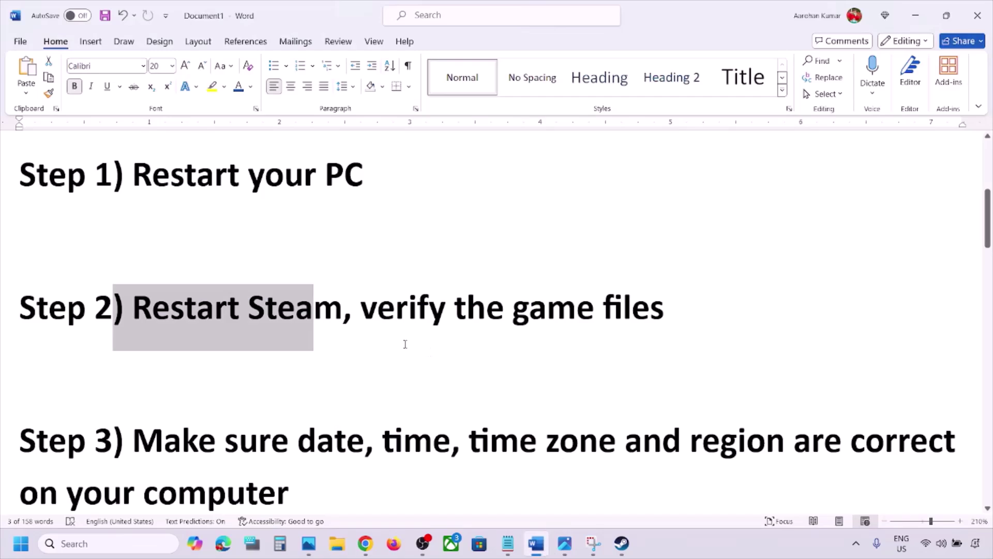
Step: Highlight 'verify the game files' in Step 2 and bring up the 0.png Steam screenshot
{"action": "left_click_drag", "start_coordinate": [361, 309], "coordinate": [653, 302]}
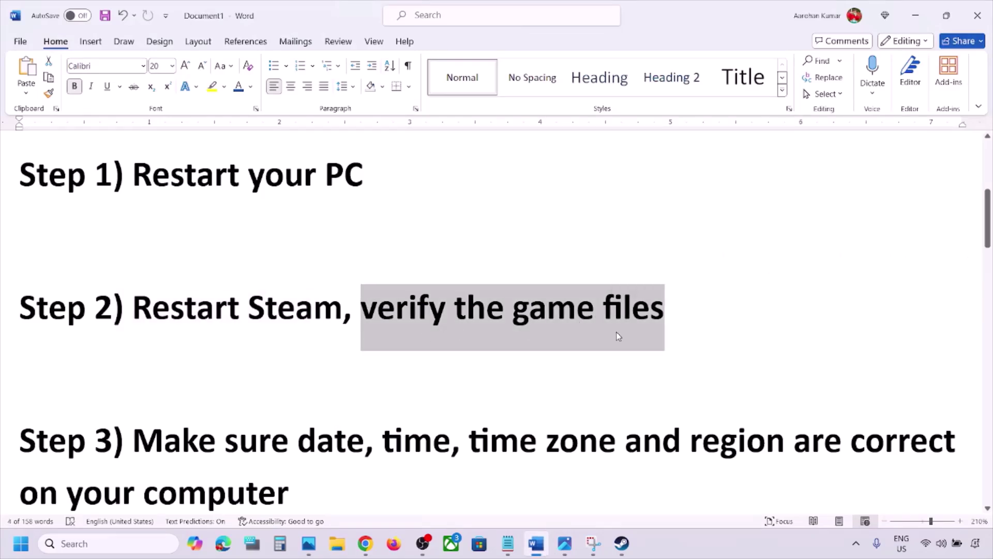
{"action": "left_click", "coordinate": [695, 550]}
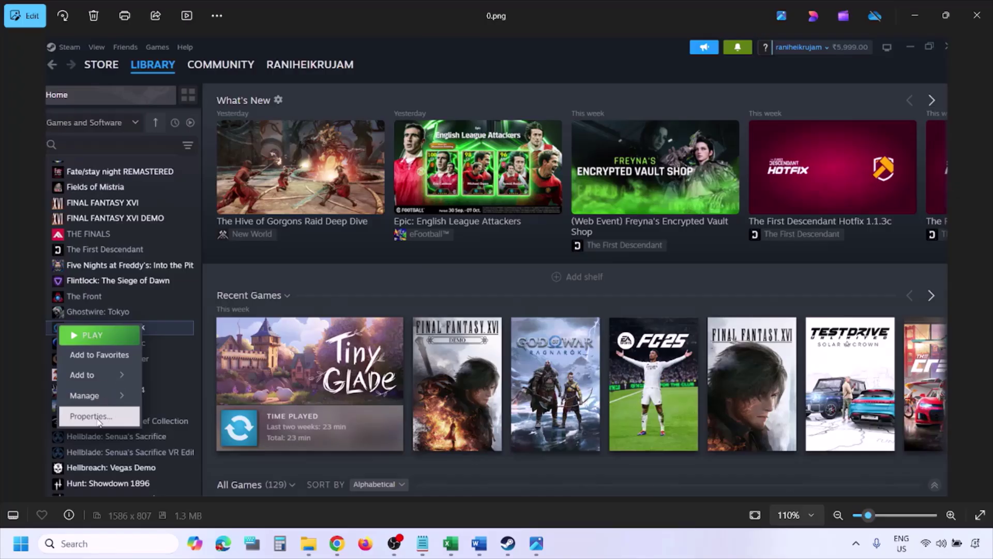
Step: View the screenshot at 100%, advance to the Installed Files screenshot, then return to Word
{"action": "key", "text": "ctrl+minus"}
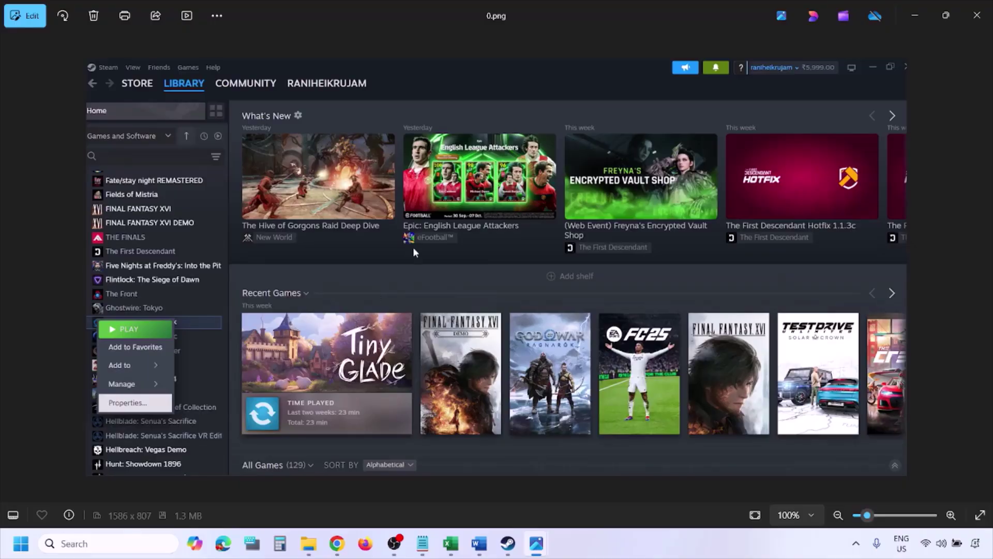
{"action": "key", "text": "Right"}
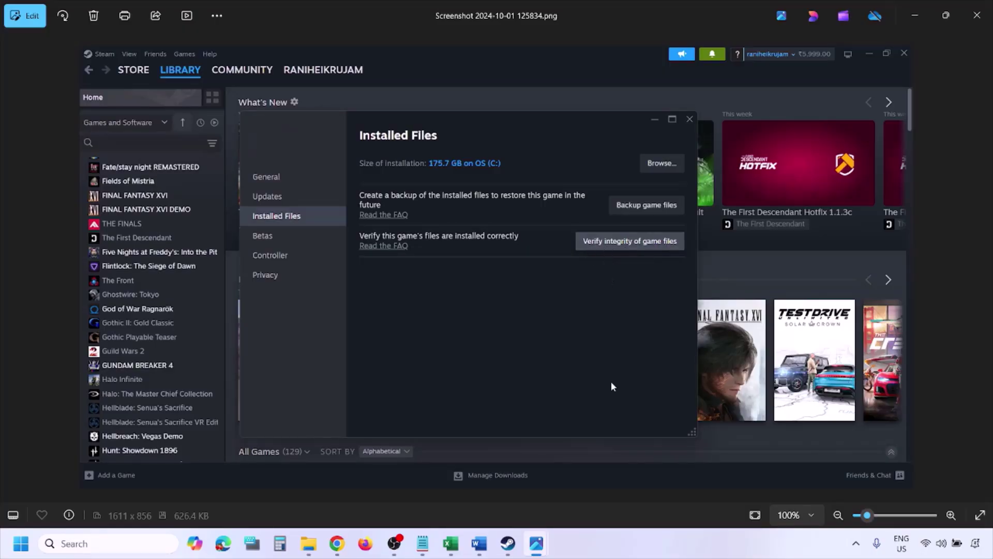
{"action": "left_click", "coordinate": [646, 549]}
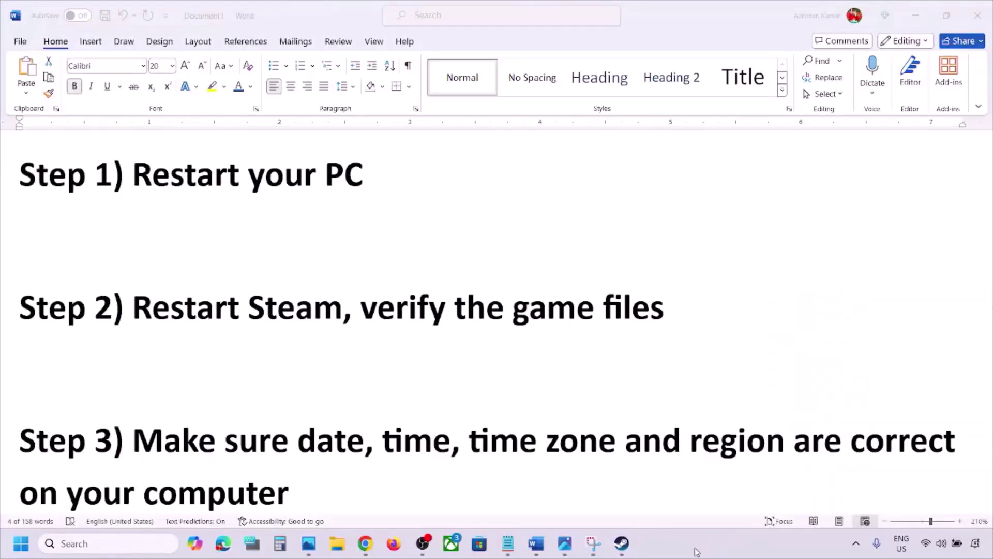
Step: Scroll to Step 3 on date, time and region, then open Windows Settings with Win+I
{"action": "scroll", "coordinate": [404, 366], "scroll_direction": "down", "scroll_amount": 3}
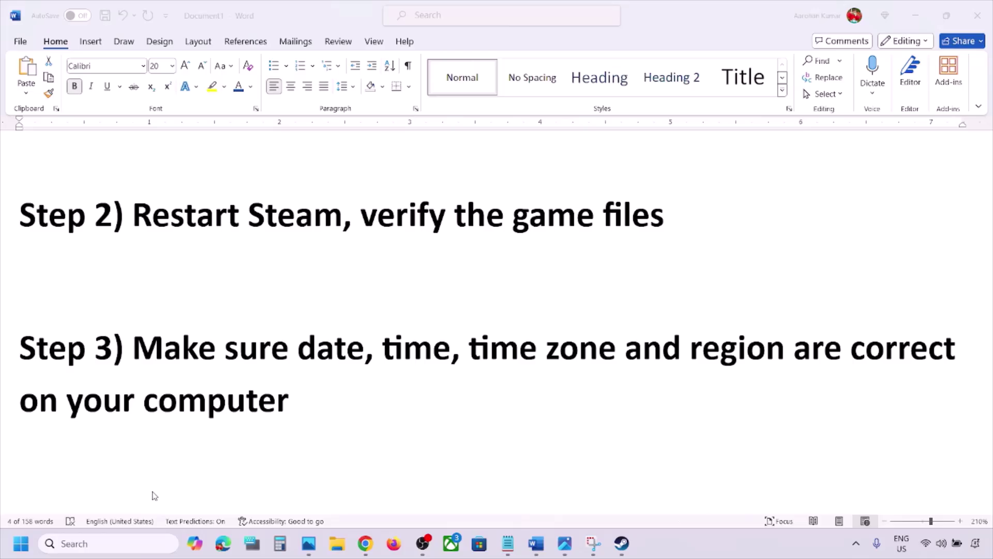
{"action": "key", "text": "super+i"}
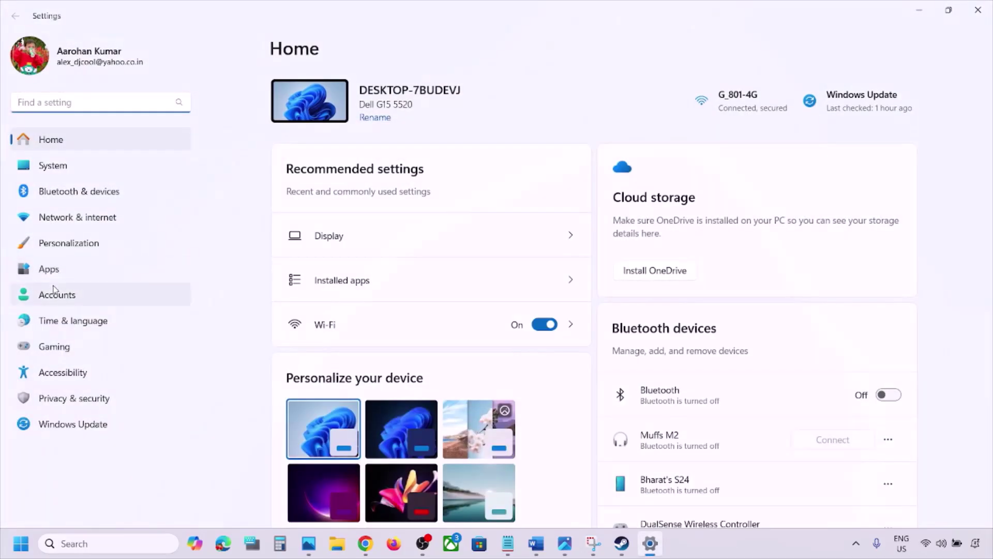
Step: Review the Date & time settings, with the clock last synced 10/4/2024 3:50:44 PM
{"action": "left_click", "coordinate": [65, 320]}
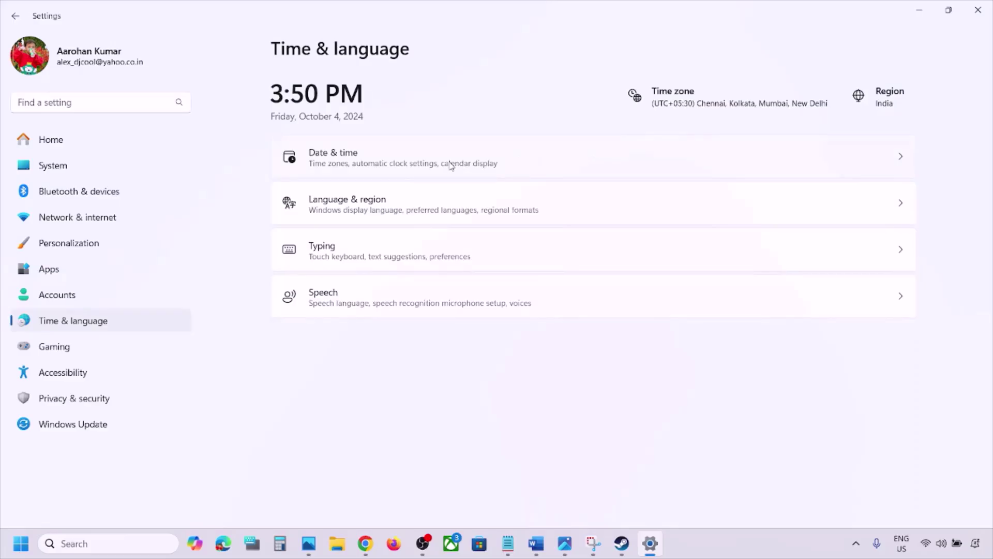
{"action": "left_click", "coordinate": [451, 166]}
{"action": "scroll", "coordinate": [472, 272], "scroll_direction": "down", "scroll_amount": 2}
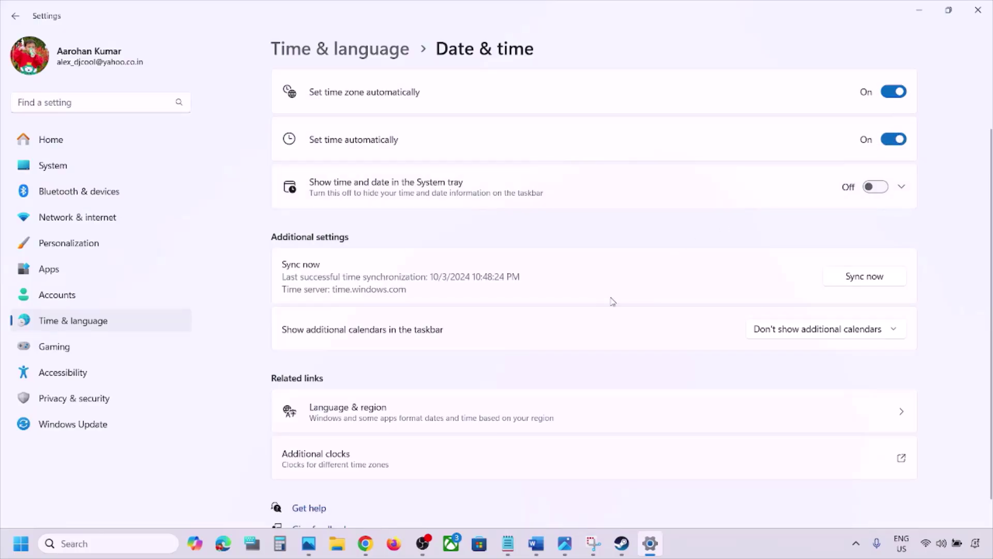
{"action": "scroll", "coordinate": [612, 301], "scroll_direction": "down", "scroll_amount": 1}
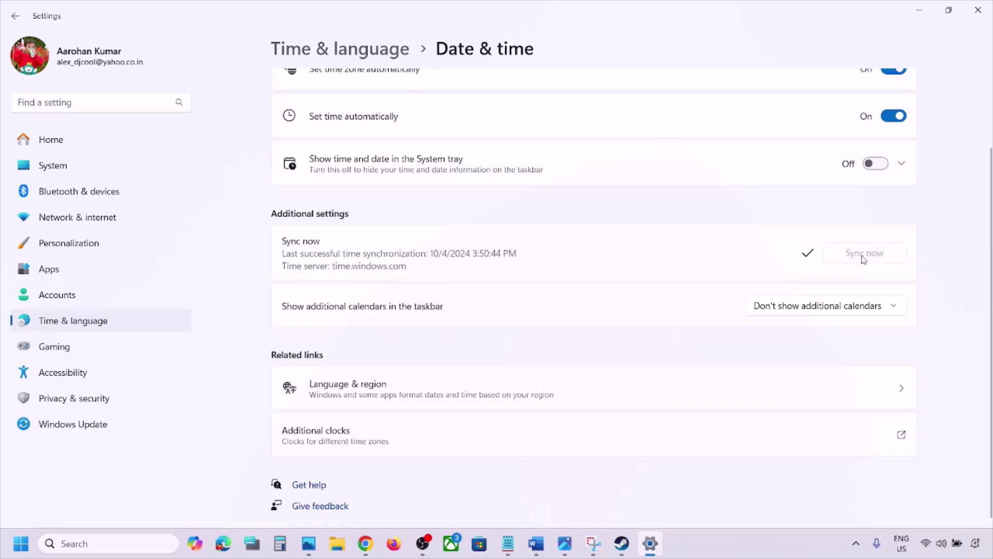
Step: Confirm India as the country or region in Language & region, then close Settings
{"action": "left_click", "coordinate": [116, 324]}
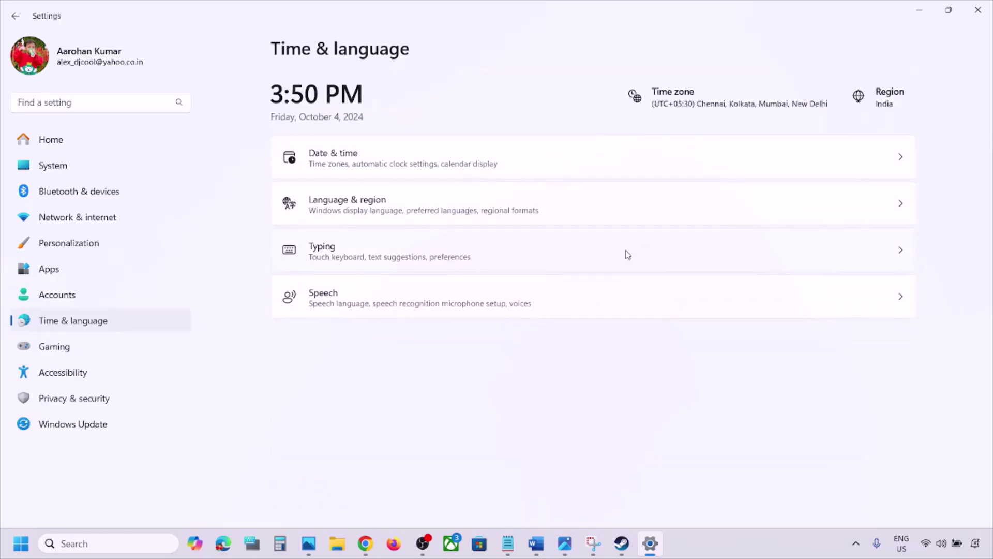
{"action": "left_click", "coordinate": [426, 201]}
{"action": "left_click", "coordinate": [828, 368]}
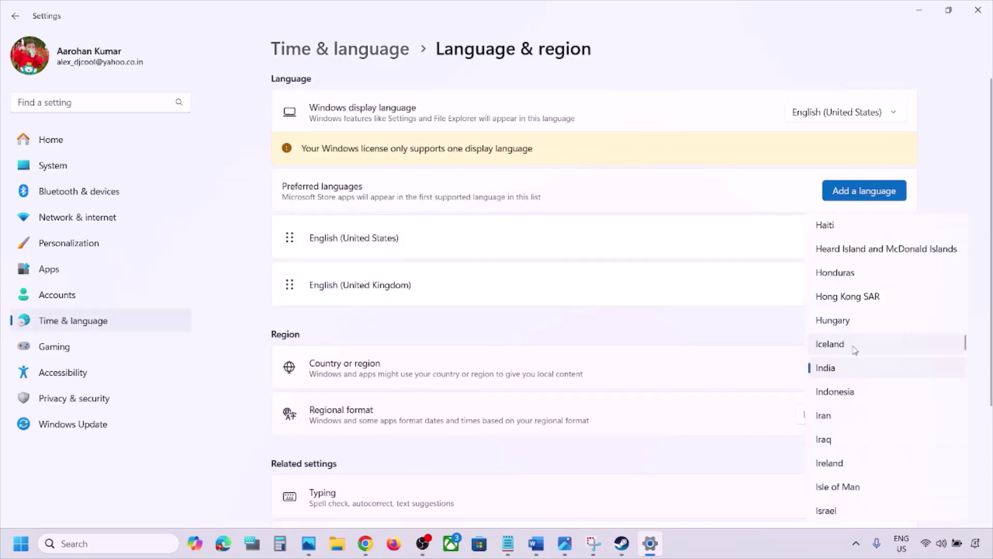
{"action": "left_click", "coordinate": [968, 141]}
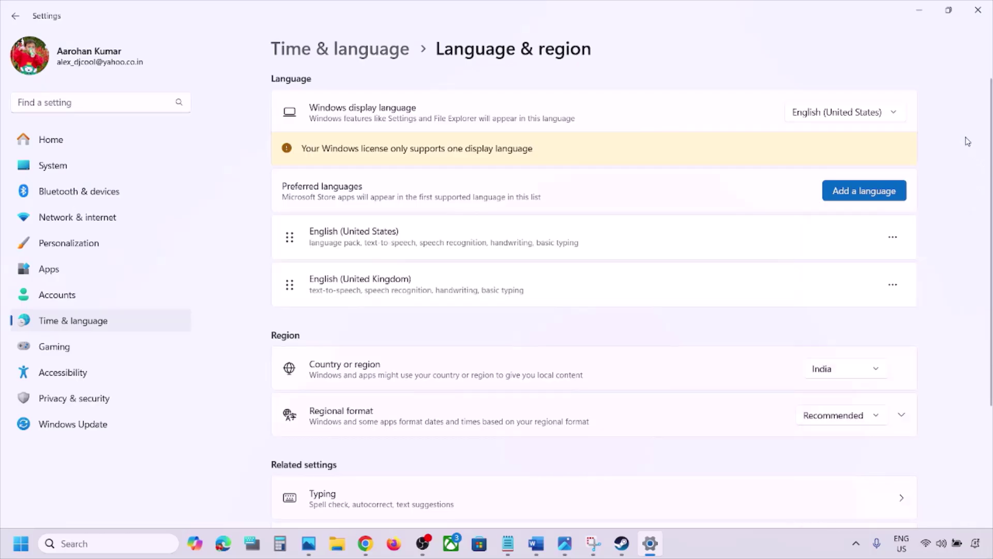
{"action": "left_click", "coordinate": [977, 10]}
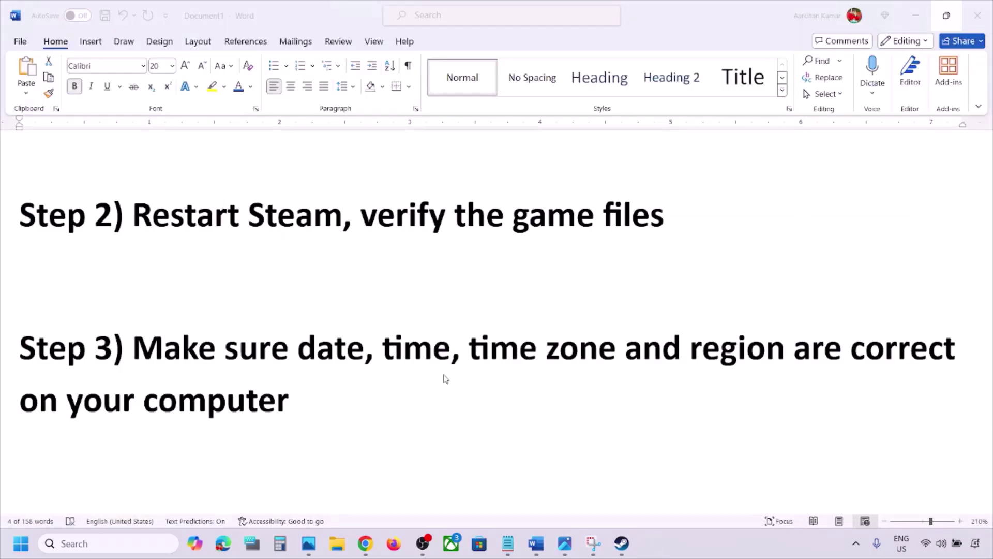
Step: Highlight 'Shut down your computer' and show the Shut down/Restart power options
{"action": "scroll", "coordinate": [446, 379], "scroll_direction": "down", "scroll_amount": 5}
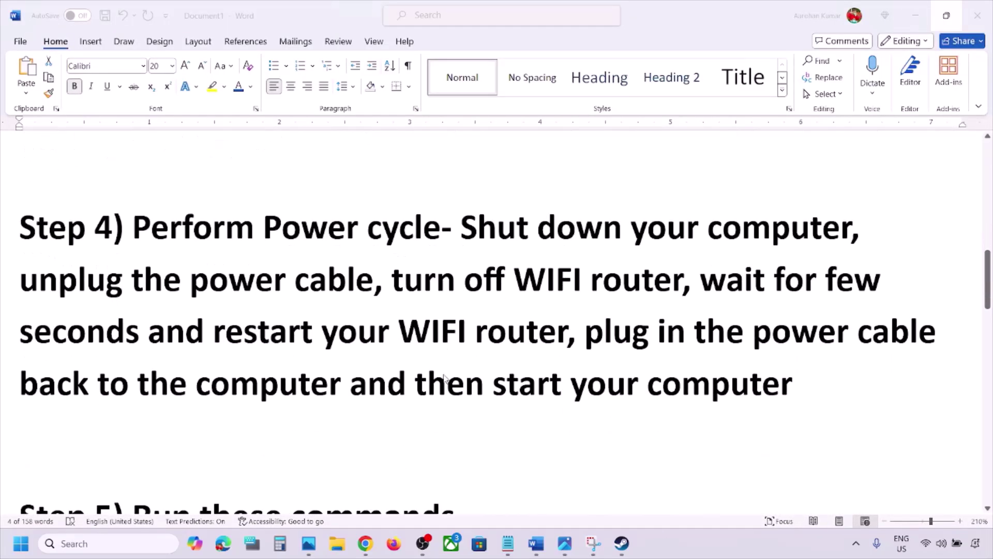
{"action": "scroll", "coordinate": [445, 383], "scroll_direction": "up", "scroll_amount": 1}
{"action": "left_click", "coordinate": [464, 264]}
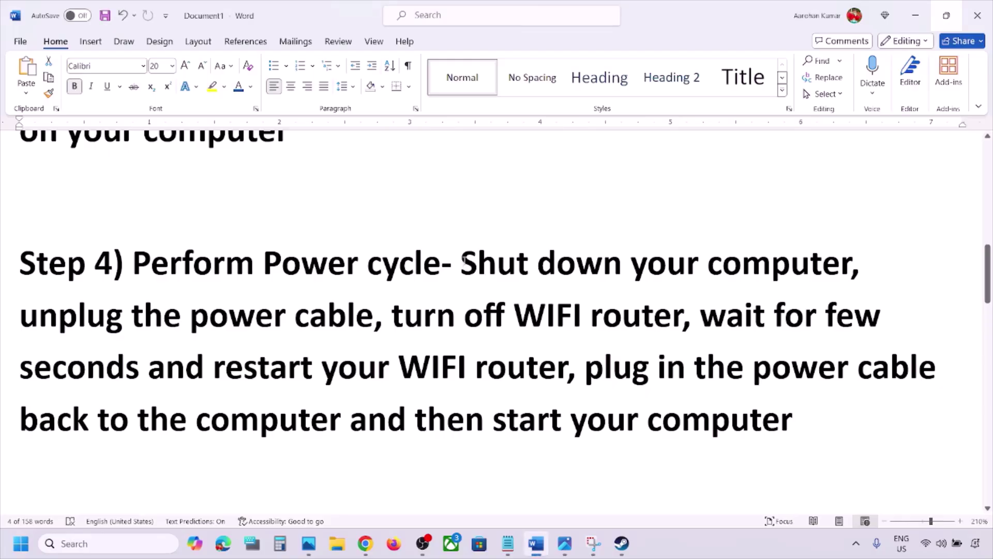
{"action": "left_click_drag", "start_coordinate": [462, 261], "coordinate": [851, 264]}
{"action": "key", "text": "super"}
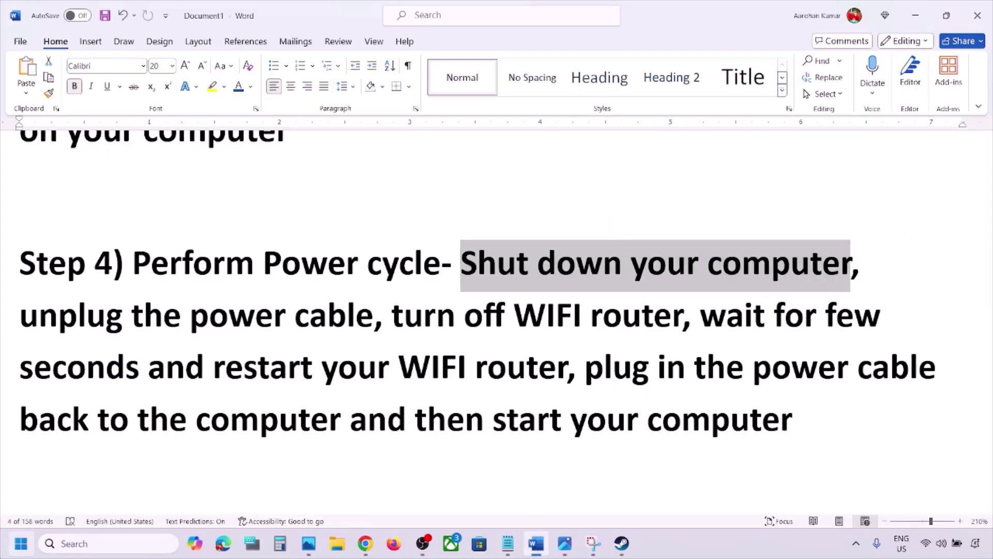
{"action": "left_click", "coordinate": [376, 498]}
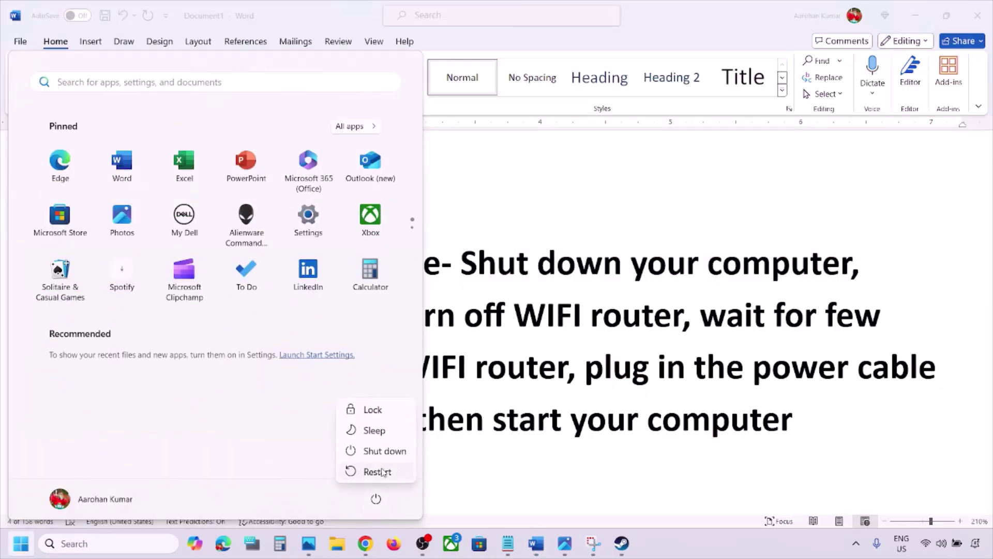
{"action": "key", "text": "Escape"}
{"action": "key", "text": "Escape"}
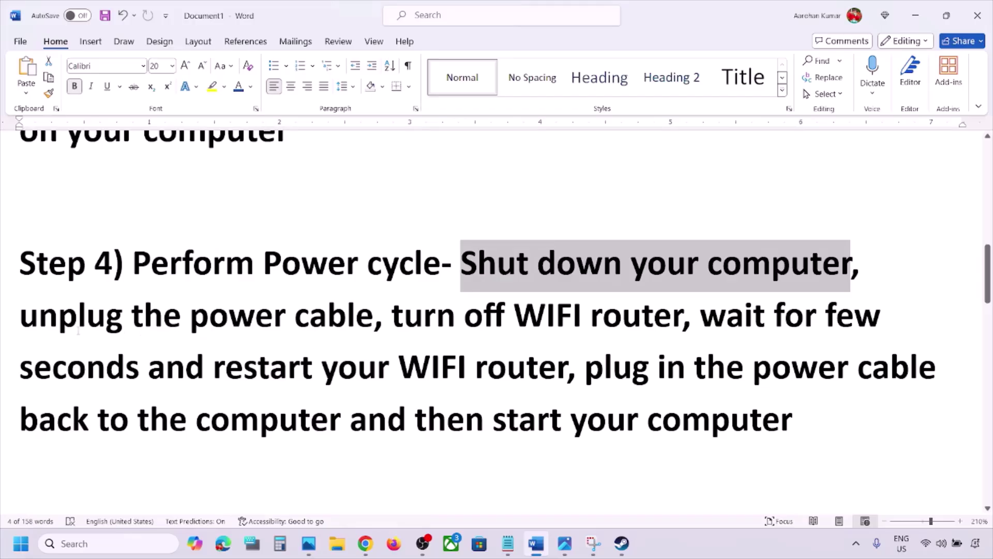
Step: Highlight the unplug-power-cable, WIFI router and 'then start your computer' phrases, then scroll to Step 5
{"action": "left_click_drag", "start_coordinate": [46, 321], "coordinate": [335, 324]}
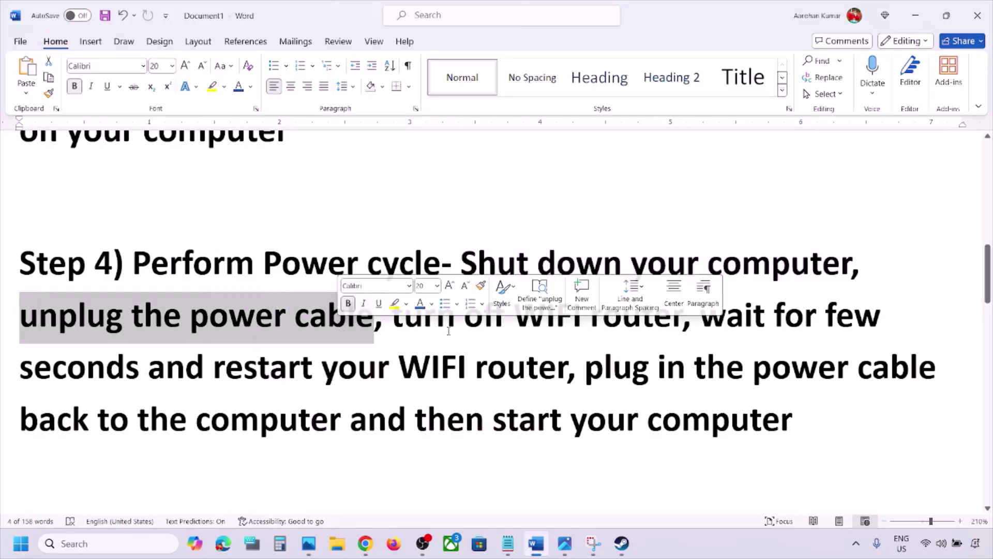
{"action": "left_click", "coordinate": [390, 318]}
{"action": "left_click_drag", "start_coordinate": [446, 311], "coordinate": [397, 369]}
{"action": "left_click_drag", "start_coordinate": [261, 381], "coordinate": [314, 437]}
{"action": "left_click", "coordinate": [447, 447]}
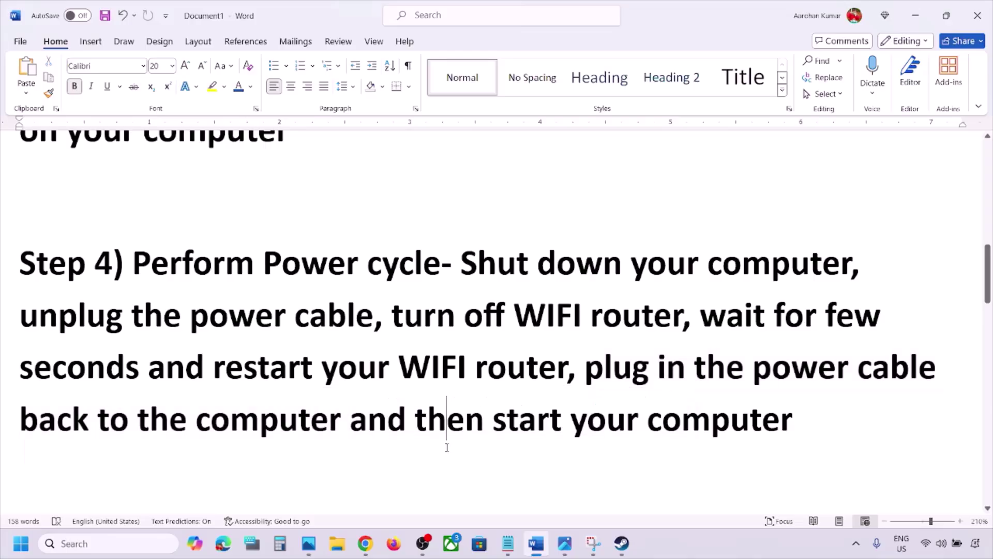
{"action": "left_click_drag", "start_coordinate": [417, 423], "coordinate": [793, 423]}
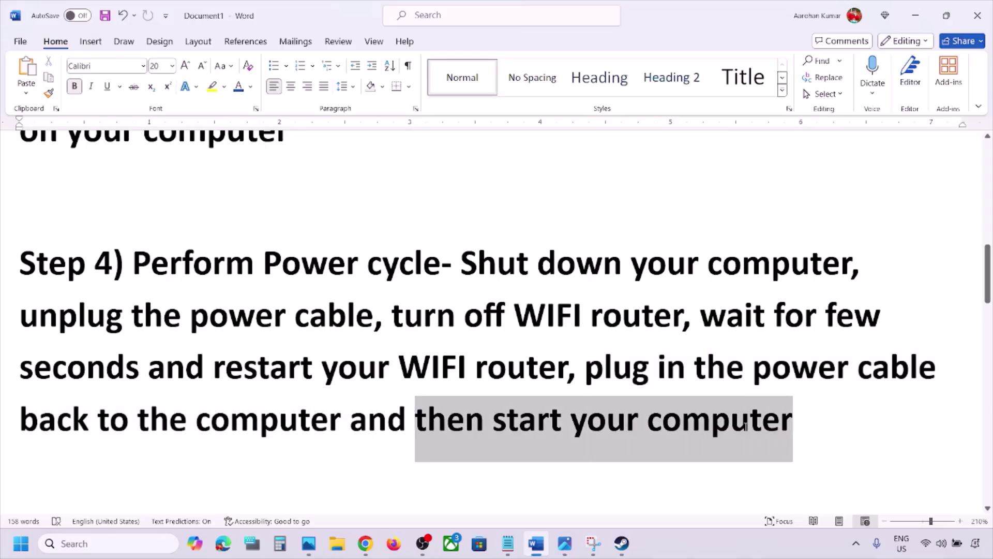
{"action": "left_click", "coordinate": [301, 383]}
{"action": "scroll", "coordinate": [302, 383], "scroll_direction": "down", "scroll_amount": 7}
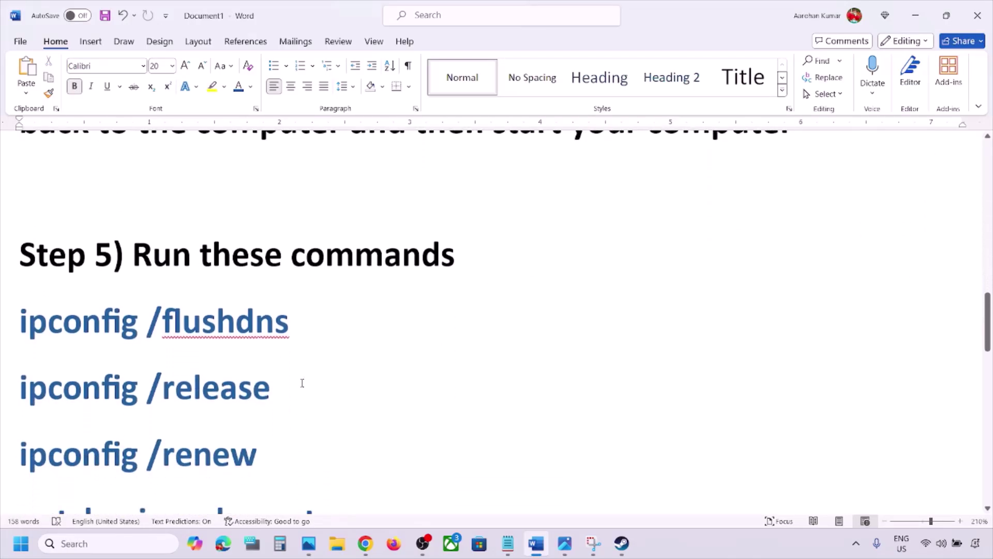
Step: Launch Command Prompt as administrator from the Windows 'cmd' search
{"action": "left_click", "coordinate": [106, 543]}
{"action": "type", "text": "cmd"}
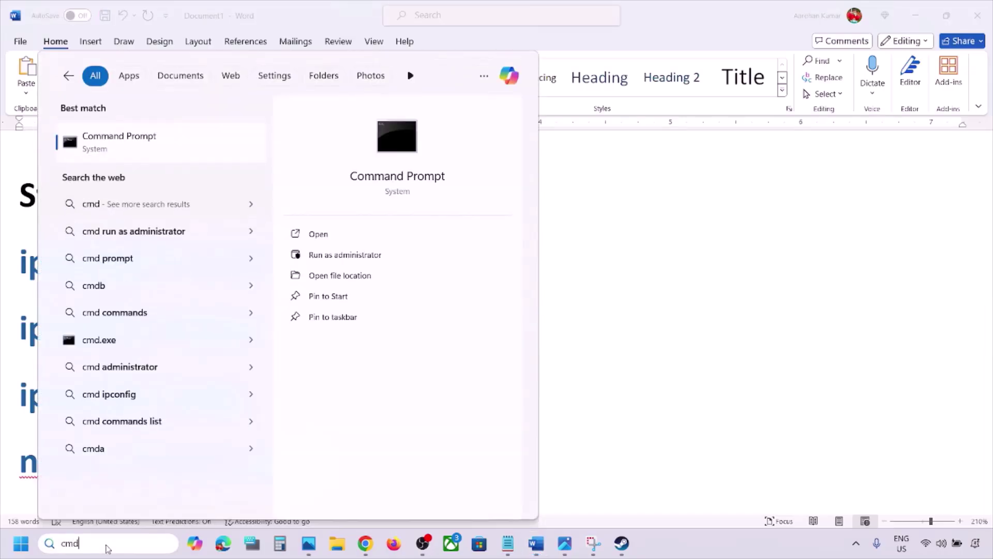
{"action": "right_click", "coordinate": [126, 153]}
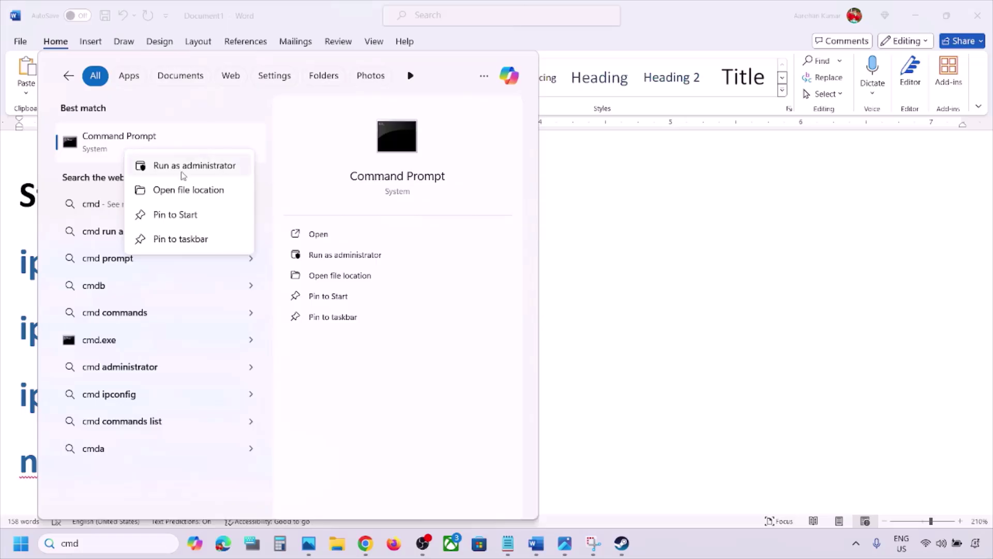
{"action": "left_click", "coordinate": [212, 165]}
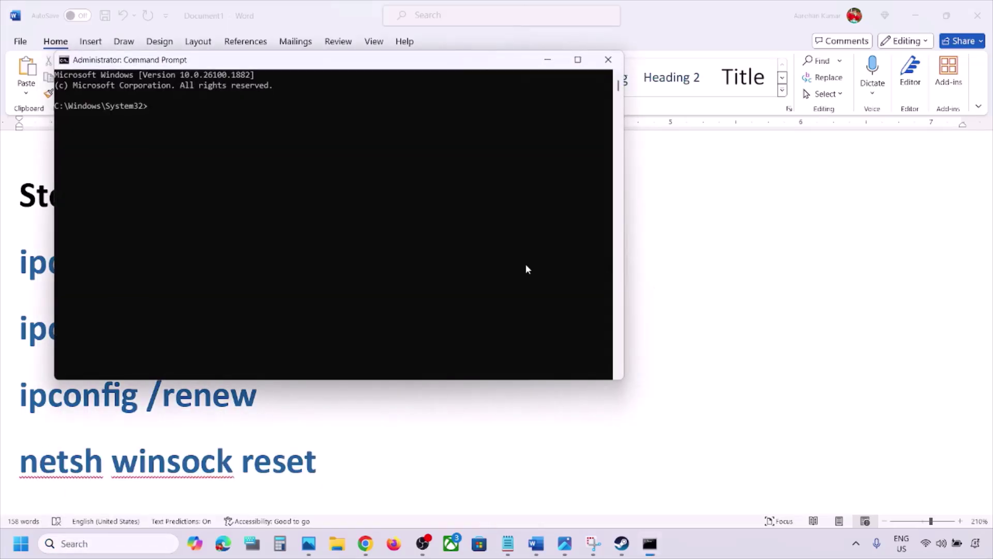
Step: Copy 'ipconfig /flushdns' from the guide and run it, flushing the DNS resolver cache
{"action": "left_click", "coordinate": [780, 335]}
{"action": "left_click_drag", "start_coordinate": [290, 264], "coordinate": [25, 274]}
{"action": "right_click", "coordinate": [25, 274]}
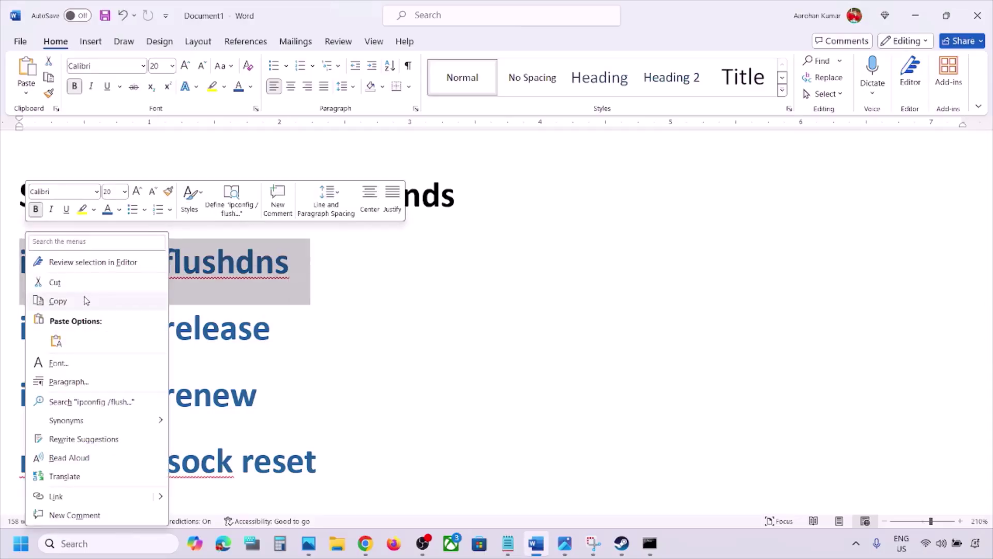
{"action": "left_click", "coordinate": [83, 300]}
{"action": "left_click", "coordinate": [650, 543]}
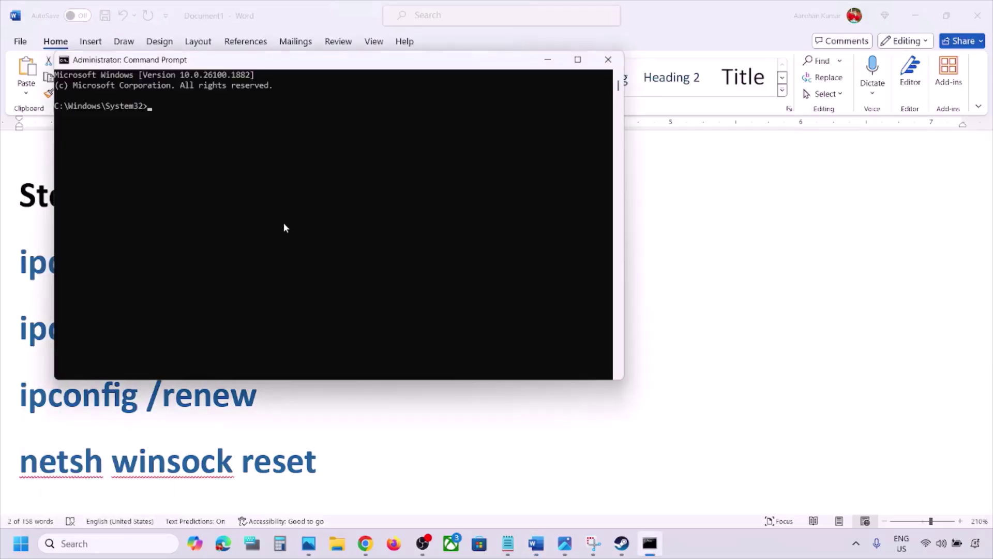
{"action": "key", "text": "ctrl+v"}
{"action": "key", "text": "Return"}
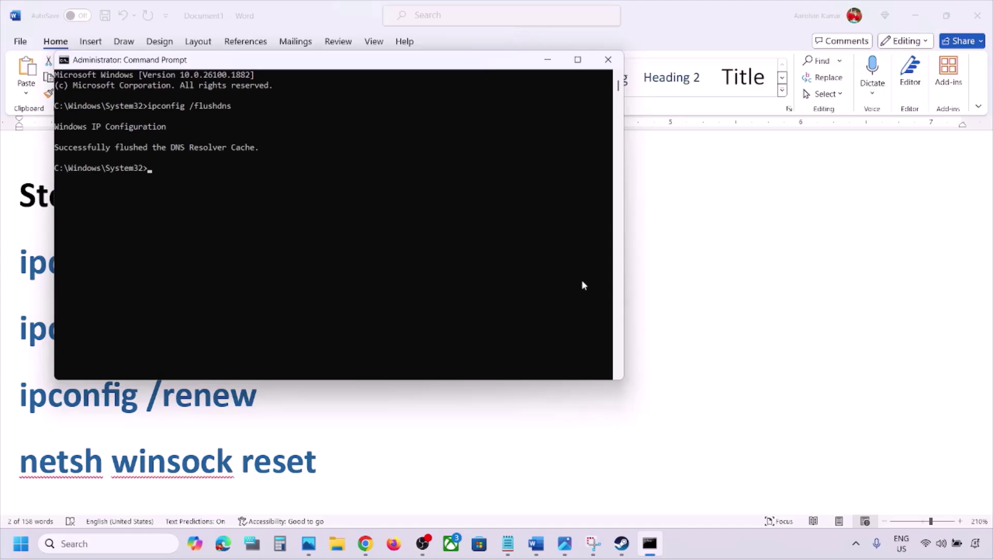
Step: Copy the 'ipconfig /release' line from the Word guide for the Command Prompt
{"action": "key", "text": "alt+Tab"}
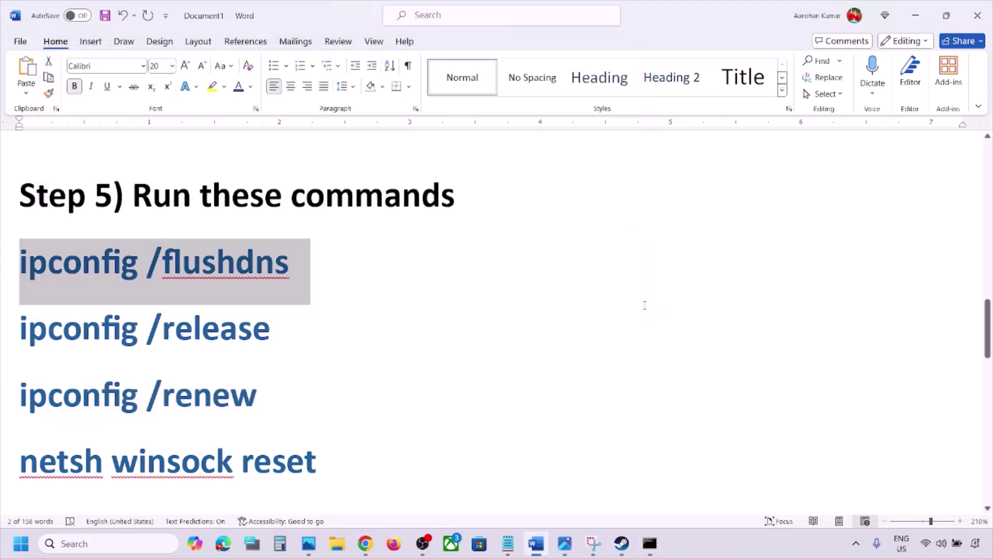
{"action": "triple_click", "coordinate": [290, 321]}
{"action": "right_click", "coordinate": [59, 339]}
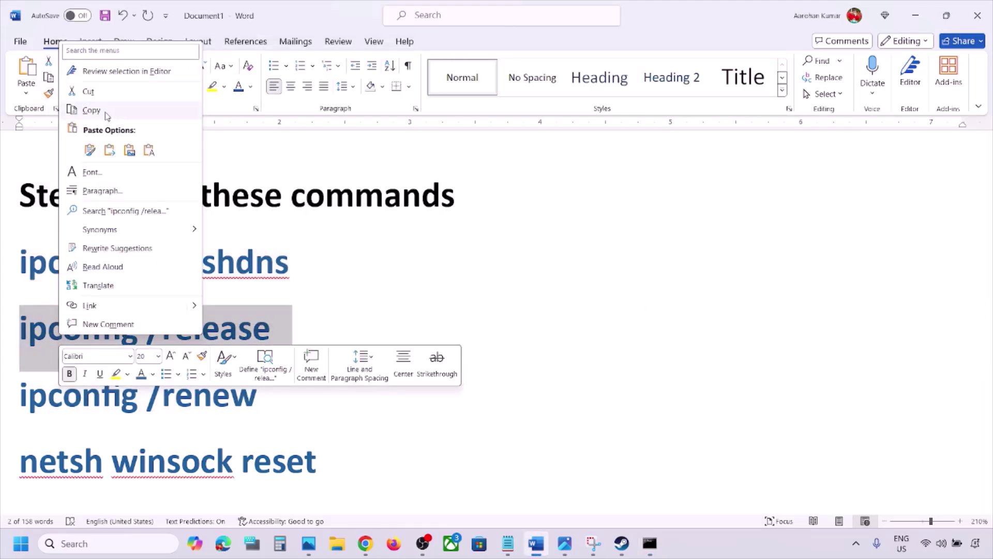
{"action": "left_click", "coordinate": [91, 110]}
{"action": "key", "text": "alt+Tab"}
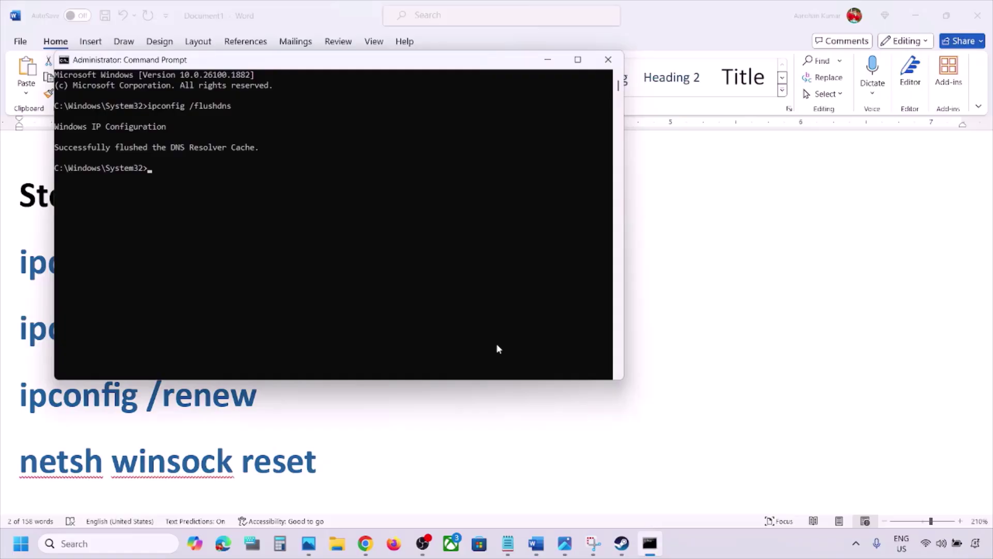
Step: Run ipconfig /release, then copy and run ipconfig /renew in the admin prompt
{"action": "key", "text": "ctrl+v"}
{"action": "key", "text": "alt+Tab"}
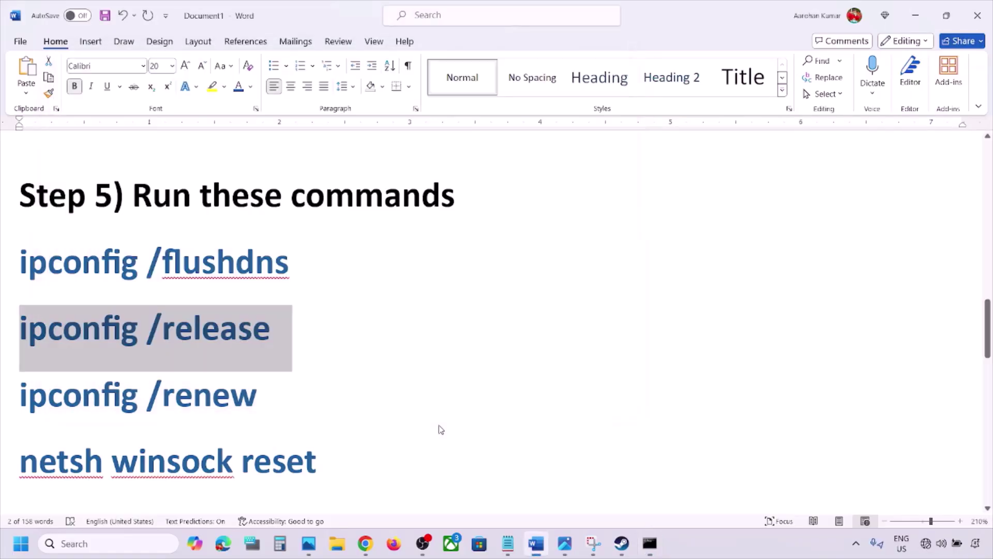
{"action": "scroll", "coordinate": [328, 401], "scroll_direction": "down", "scroll_amount": 3}
{"action": "scroll", "coordinate": [328, 401], "scroll_direction": "up", "scroll_amount": 1}
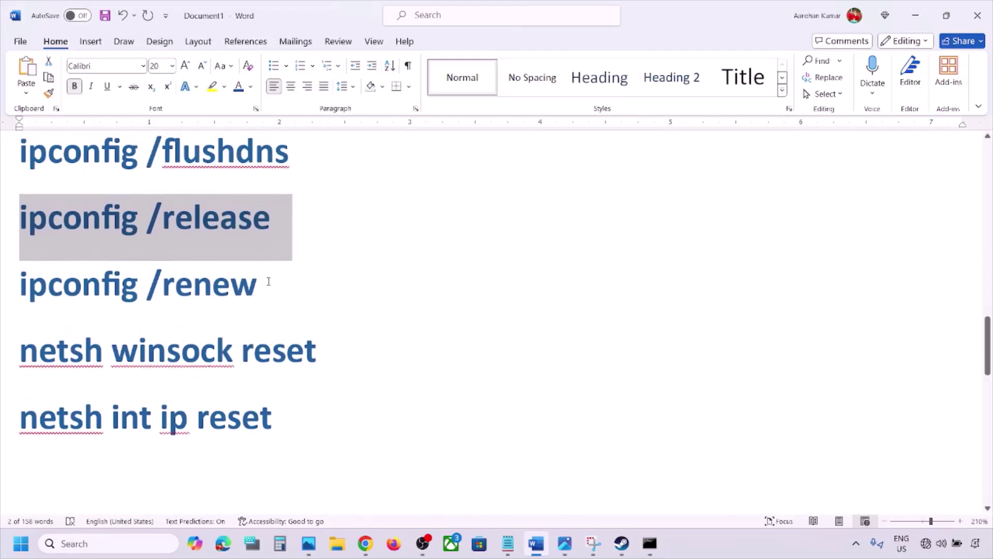
{"action": "left_click_drag", "start_coordinate": [269, 282], "coordinate": [91, 283]}
{"action": "key", "text": "ctrl+c"}
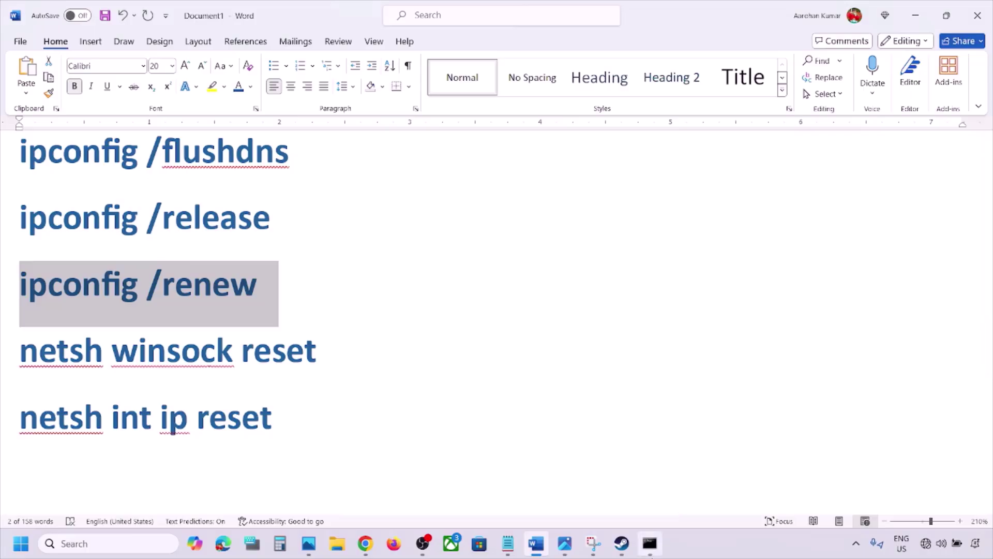
{"action": "key", "text": "alt+Tab"}
{"action": "key", "text": "ctrl+v"}
{"action": "key", "text": "Return"}
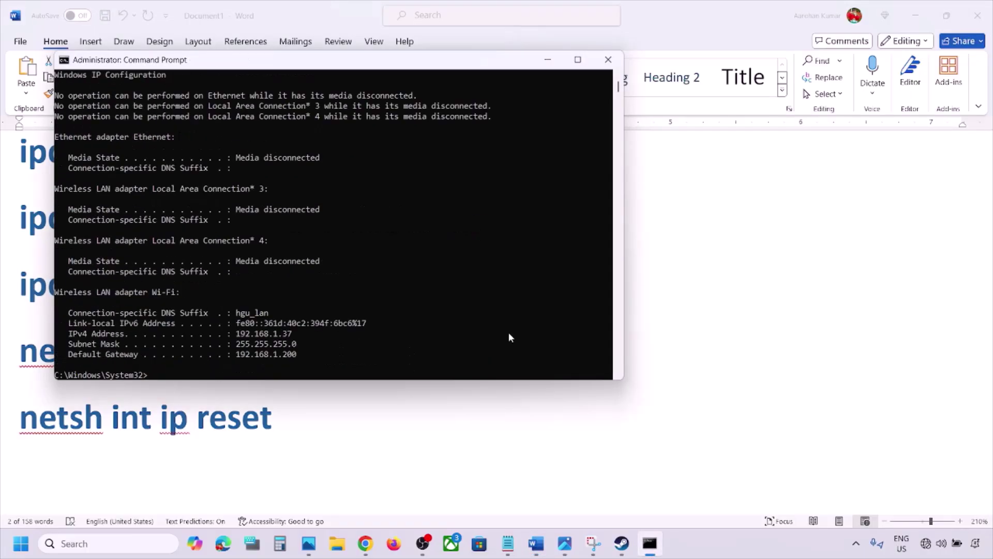
Step: Copy and run netsh winsock reset and netsh int ip reset, both requesting a restart
{"action": "key", "text": "alt+Tab"}
{"action": "left_click_drag", "start_coordinate": [317, 352], "coordinate": [20, 357]}
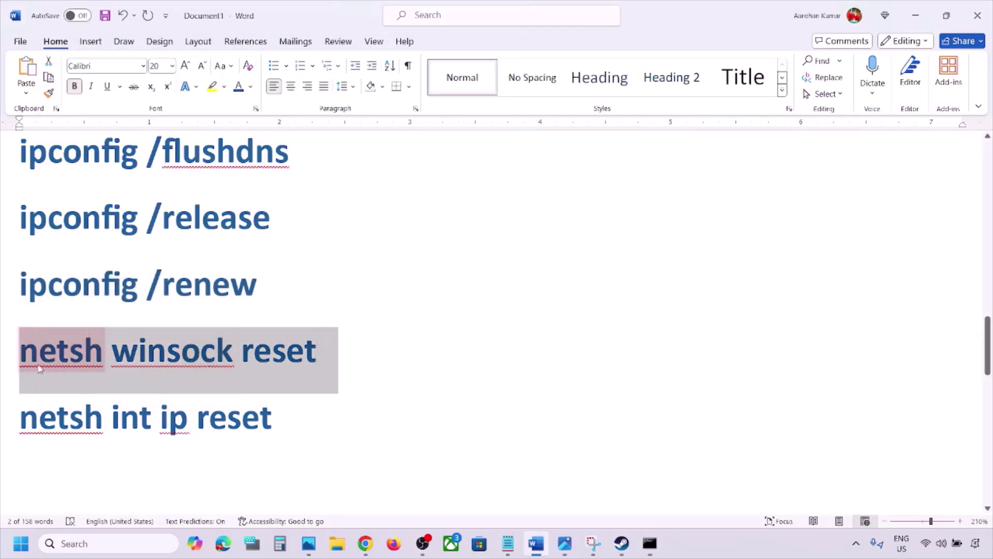
{"action": "left_click", "coordinate": [650, 549]}
{"action": "key", "text": "ctrl+v"}
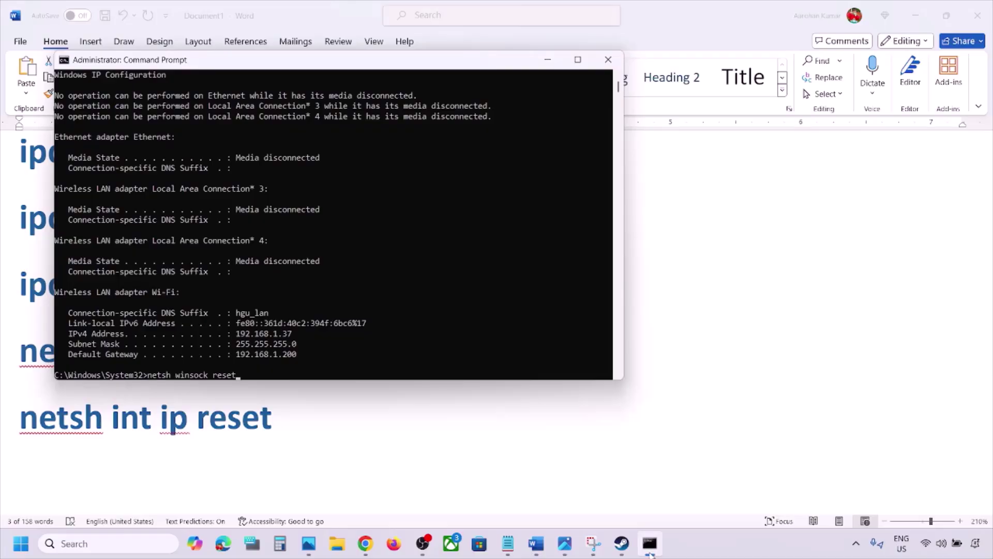
{"action": "key", "text": "Return"}
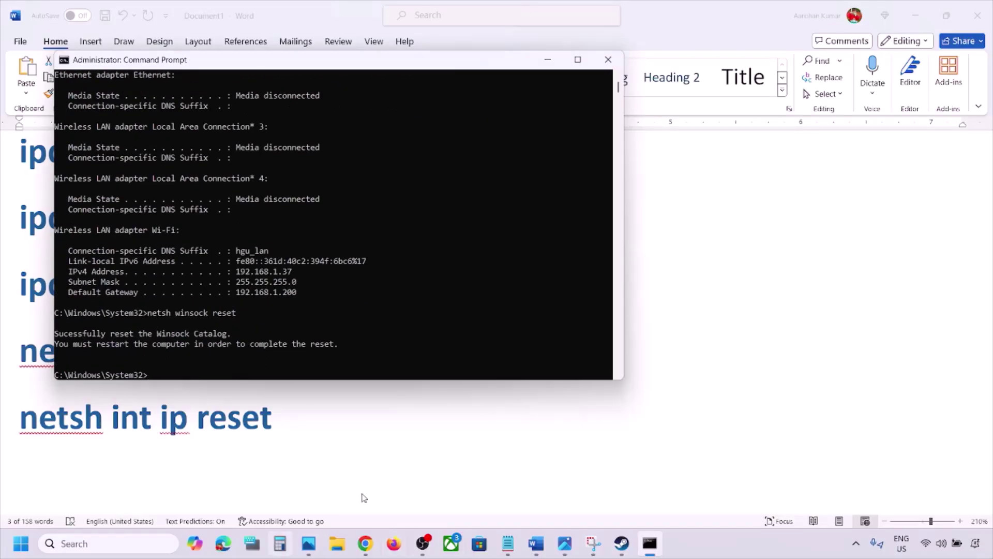
{"action": "key", "text": "alt+Tab"}
{"action": "triple_click", "coordinate": [173, 425]}
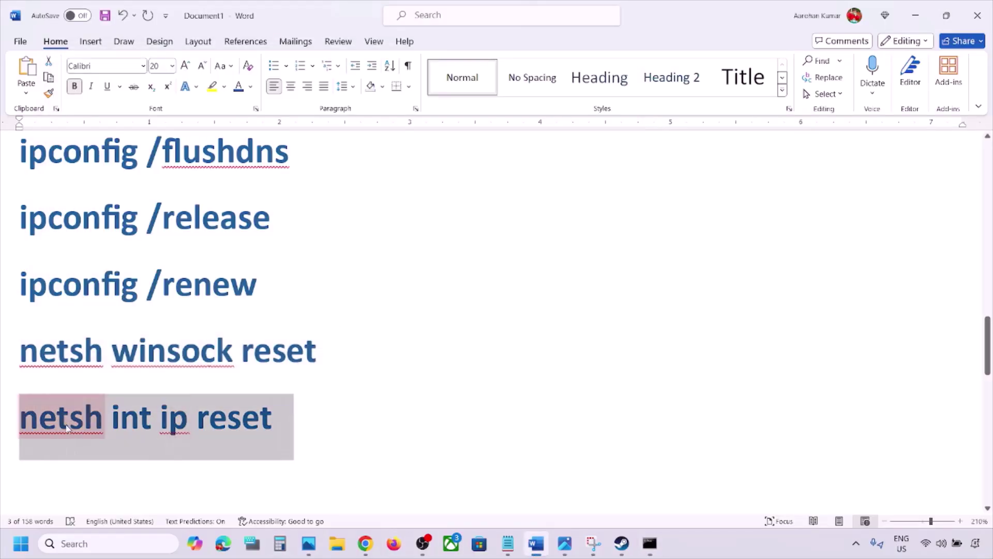
{"action": "left_click", "coordinate": [649, 543]}
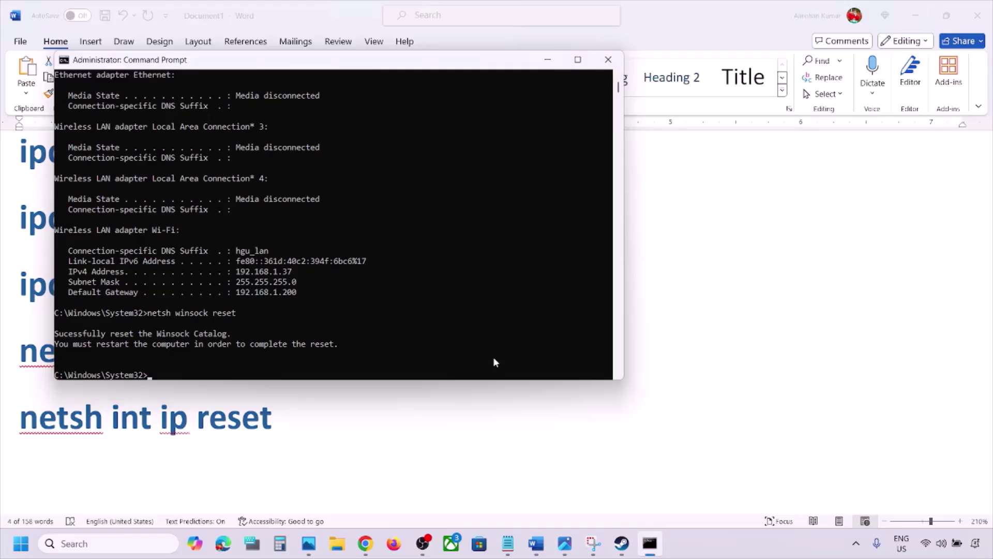
{"action": "key", "text": "ctrl+v"}
{"action": "key", "text": "Return"}
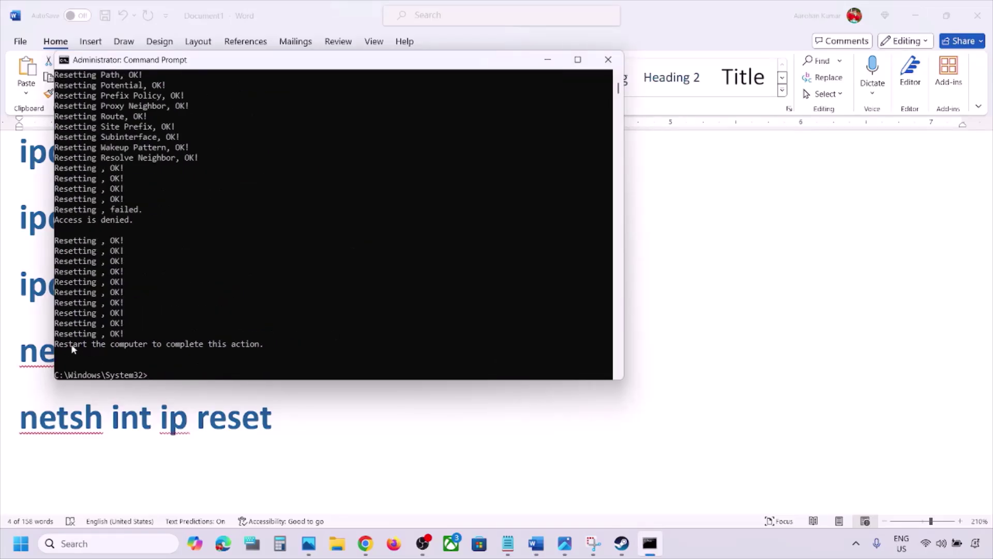
{"action": "left_click_drag", "start_coordinate": [72, 346], "coordinate": [199, 333]}
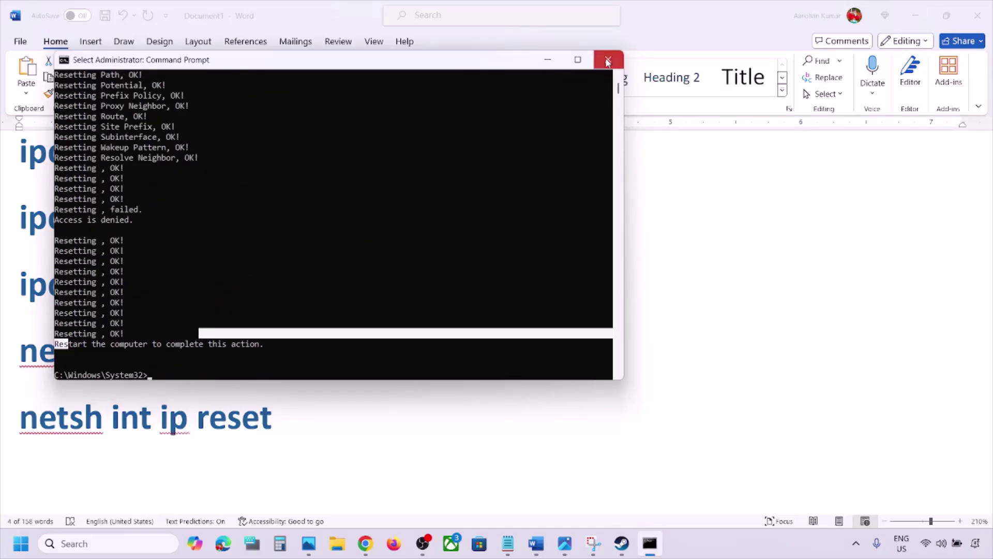